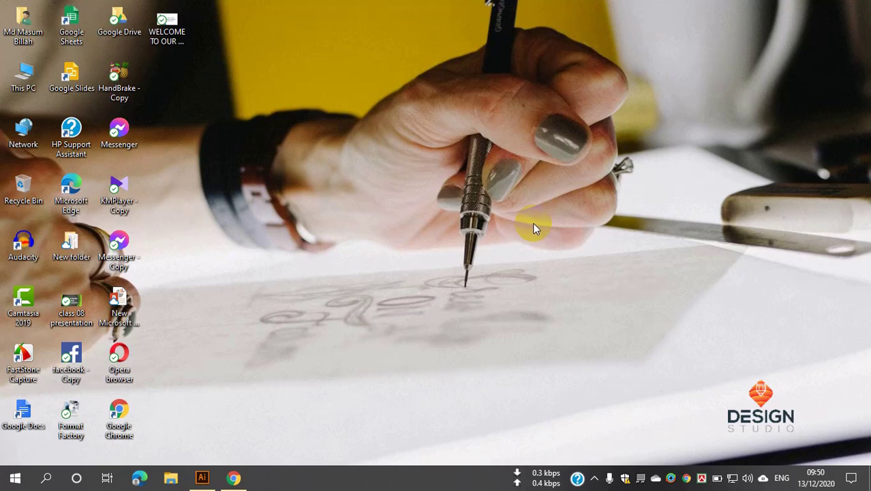
Switch to Illustrator and create a new 500 x 500 px document in CMYK color mode with 300 ppi raster effects
{"action": "key", "text": "alt+Tab"}
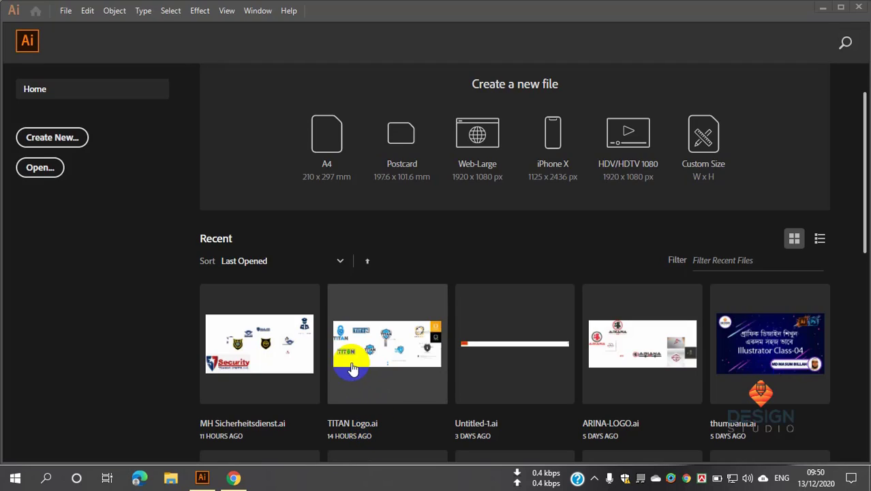
{"action": "left_click", "coordinate": [49, 138]}
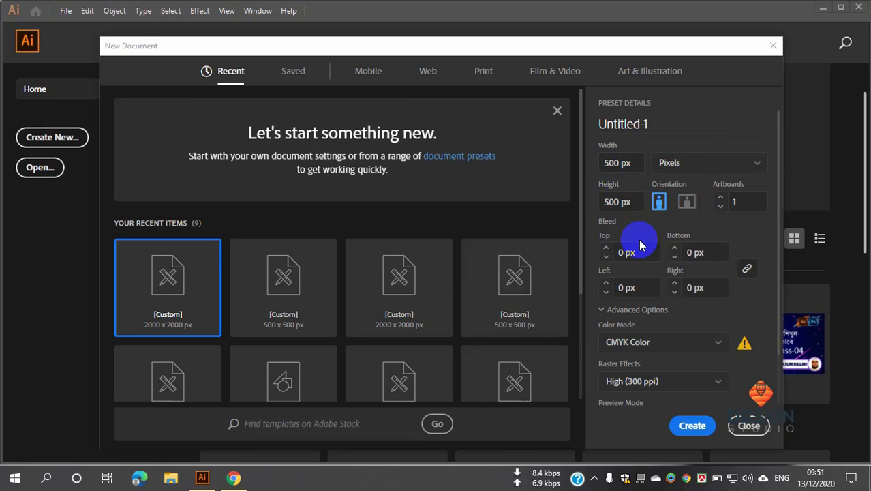
{"action": "scroll", "coordinate": [663, 287], "scroll_direction": "down", "scroll_amount": 2}
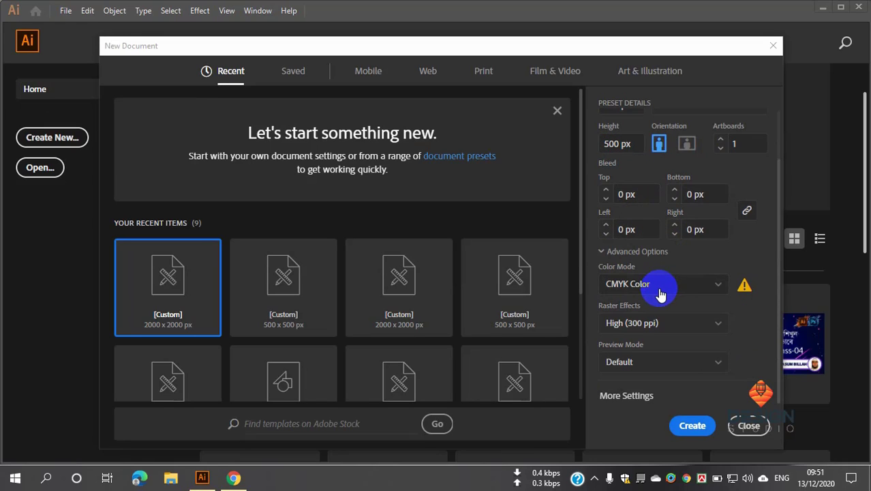
{"action": "left_click", "coordinate": [688, 426]}
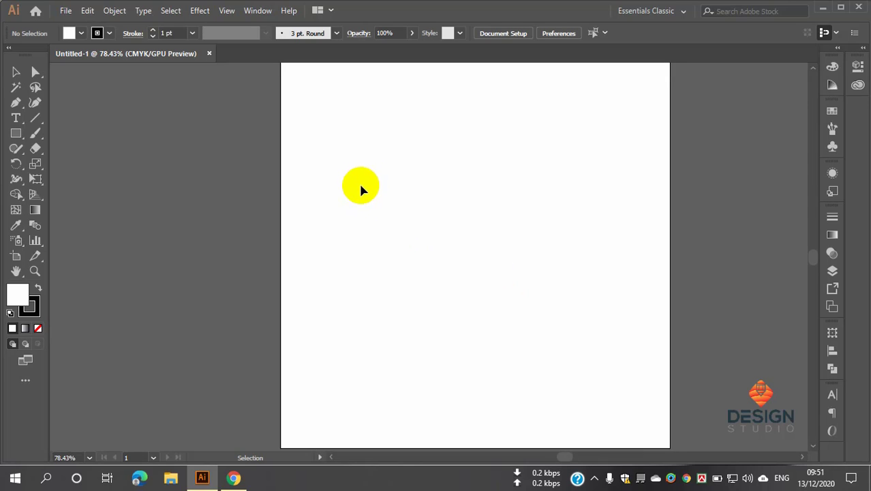
Draw a square about 186 px wide with the Rectangle tool near the middle of the artboard and deselect it
{"action": "left_click", "coordinate": [17, 148]}
{"action": "left_click", "coordinate": [15, 134]}
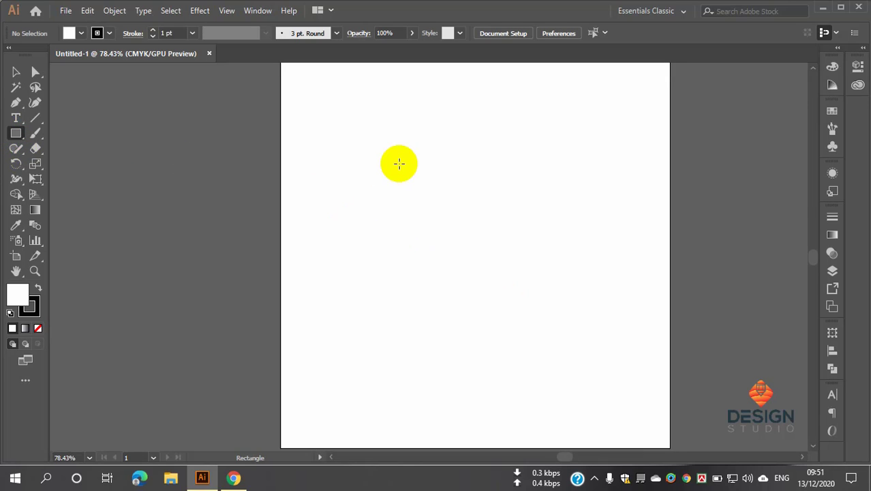
{"action": "left_click_drag", "start_coordinate": [399, 164], "coordinate": [543, 307]}
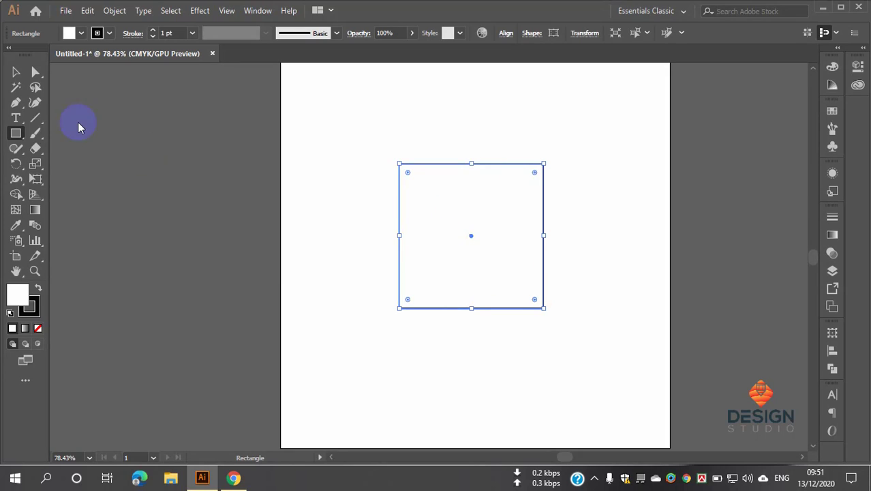
{"action": "left_click", "coordinate": [15, 73]}
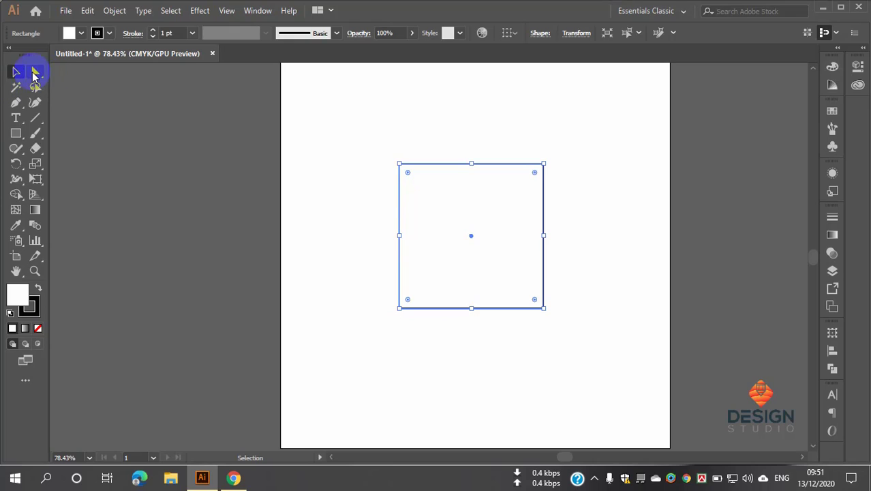
{"action": "left_click", "coordinate": [318, 218]}
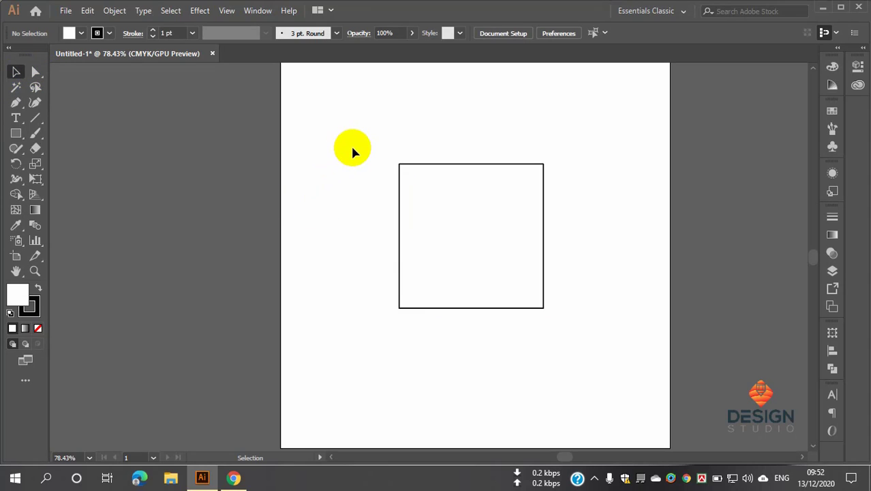
Select the square with the Selection tool, and select it again with the Direct Selection tool to compare them
{"action": "left_click_drag", "start_coordinate": [362, 142], "coordinate": [410, 203]}
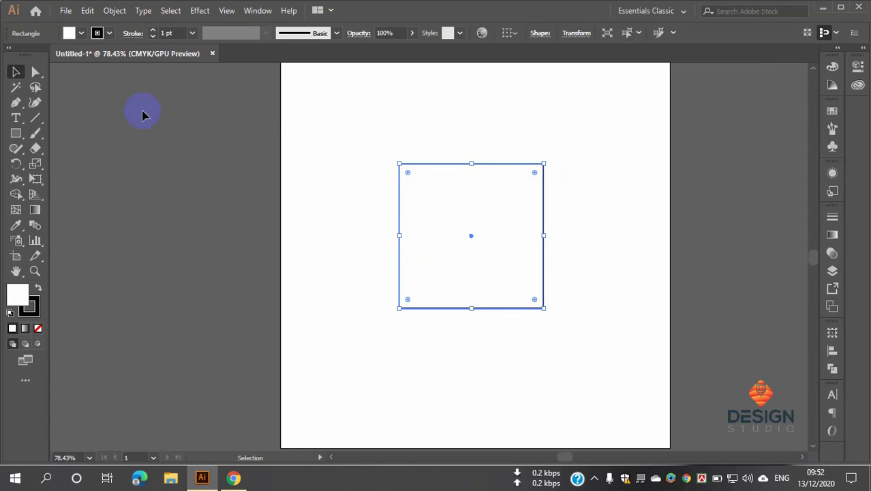
{"action": "left_click", "coordinate": [36, 72]}
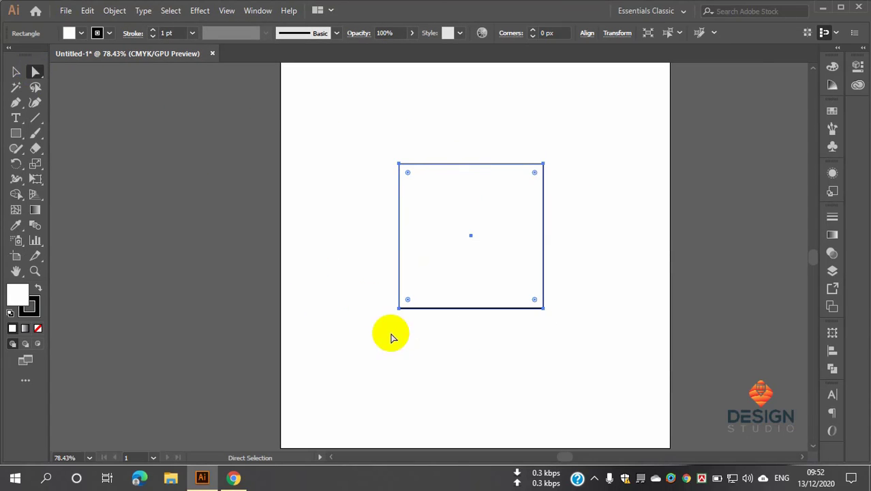
{"action": "left_click", "coordinate": [356, 208]}
{"action": "left_click_drag", "start_coordinate": [343, 120], "coordinate": [619, 400]}
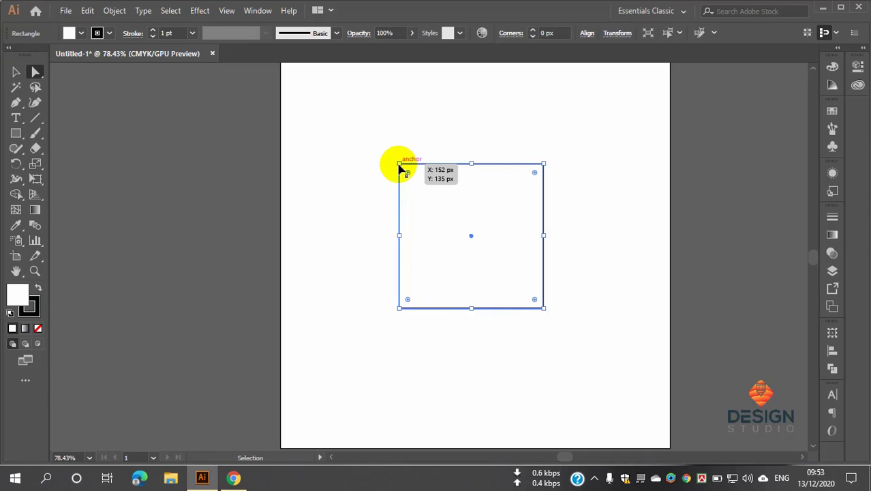
Try resizing the whole square from its upper-left corner with the Selection tool, and undo the resizing
{"action": "left_click", "coordinate": [16, 72]}
{"action": "left_click", "coordinate": [197, 138]}
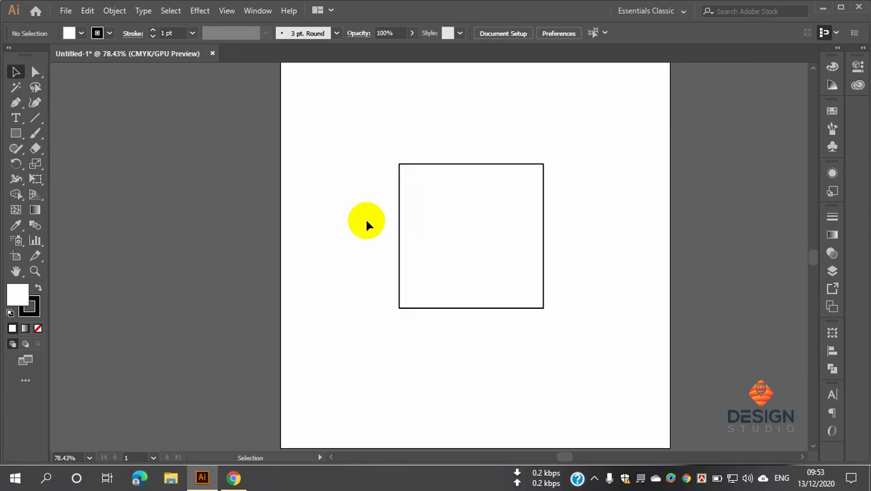
{"action": "left_click_drag", "start_coordinate": [384, 140], "coordinate": [591, 378]}
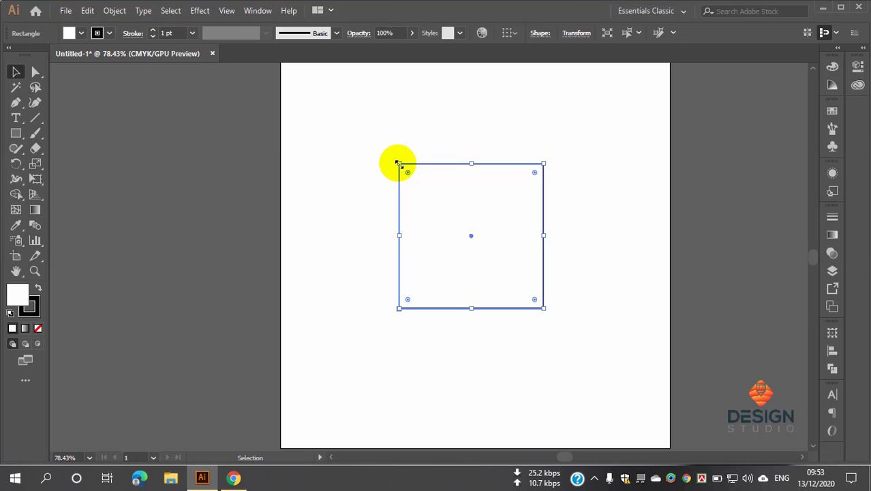
{"action": "left_click_drag", "start_coordinate": [399, 164], "coordinate": [407, 182]}
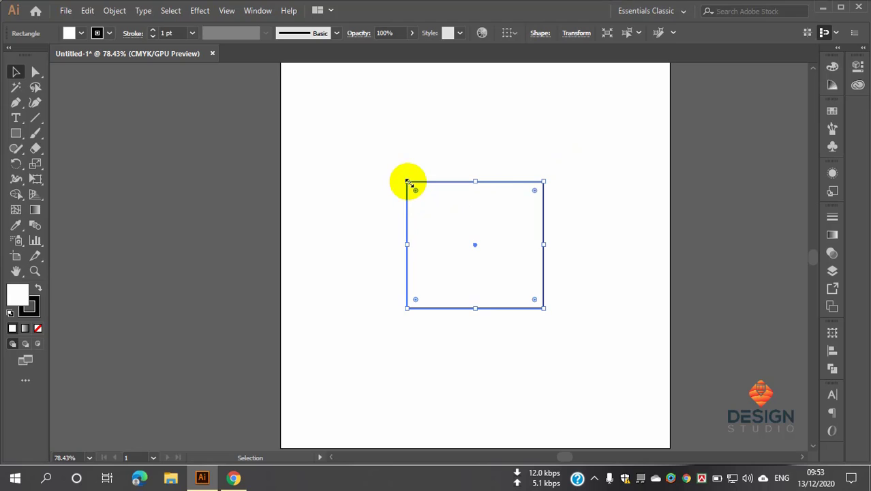
{"action": "left_click", "coordinate": [407, 181]}
{"action": "key", "text": "ctrl+z"}
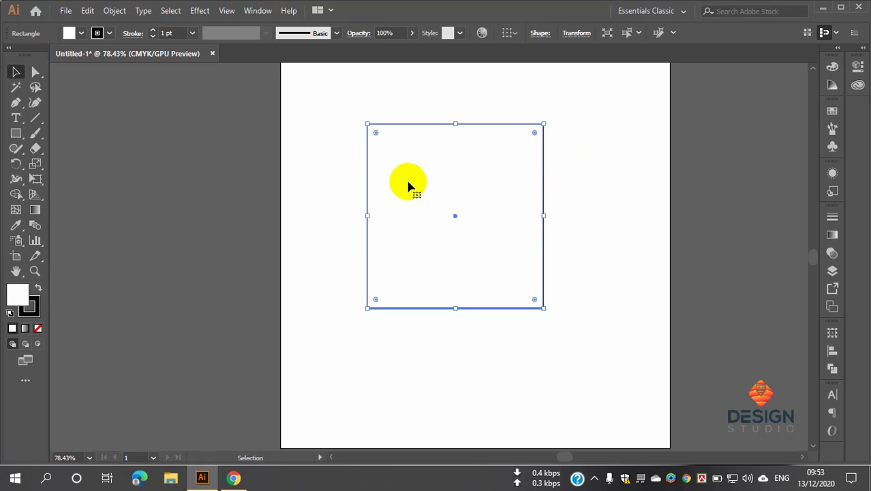
{"action": "key", "text": "ctrl+z"}
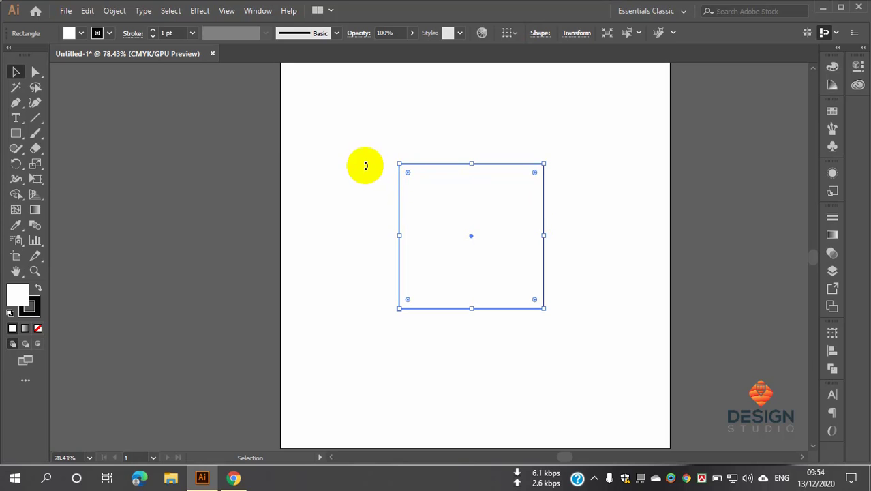
Select the square's corner anchor points individually with the Direct Selection tool
{"action": "left_click", "coordinate": [35, 72]}
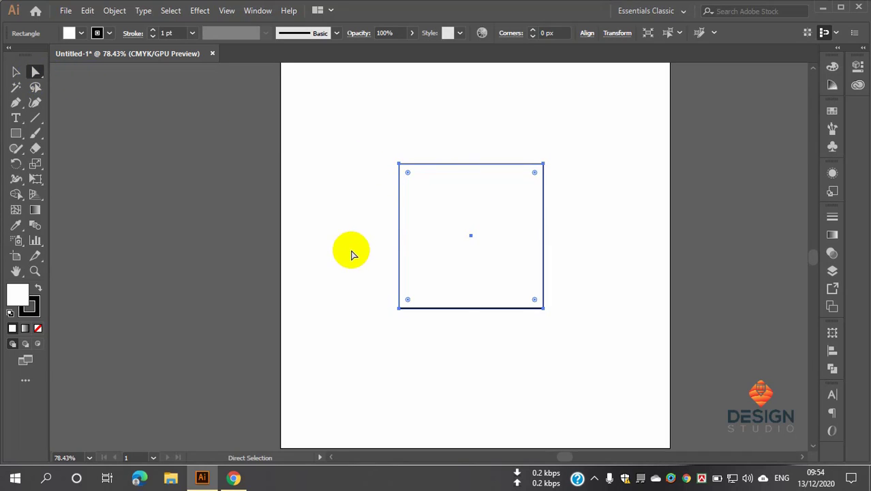
{"action": "left_click_drag", "start_coordinate": [354, 111], "coordinate": [644, 398]}
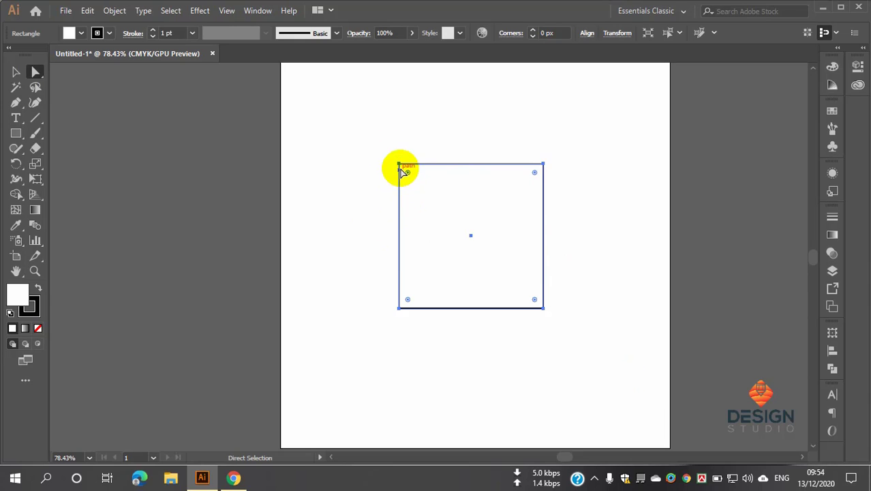
{"action": "left_click", "coordinate": [402, 170]}
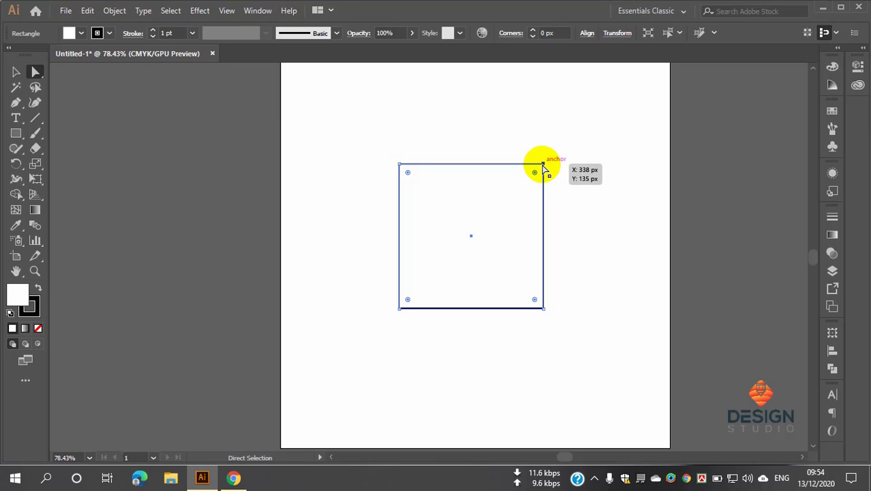
{"action": "left_click", "coordinate": [543, 165]}
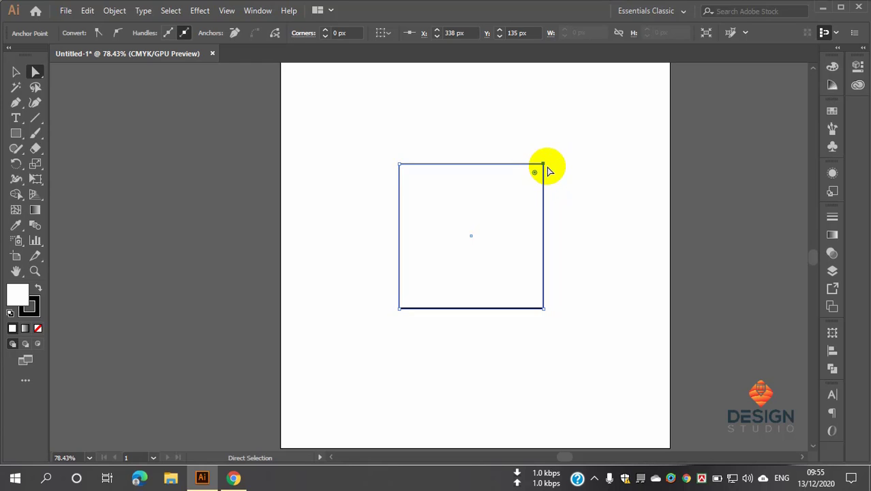
{"action": "left_click", "coordinate": [544, 163]}
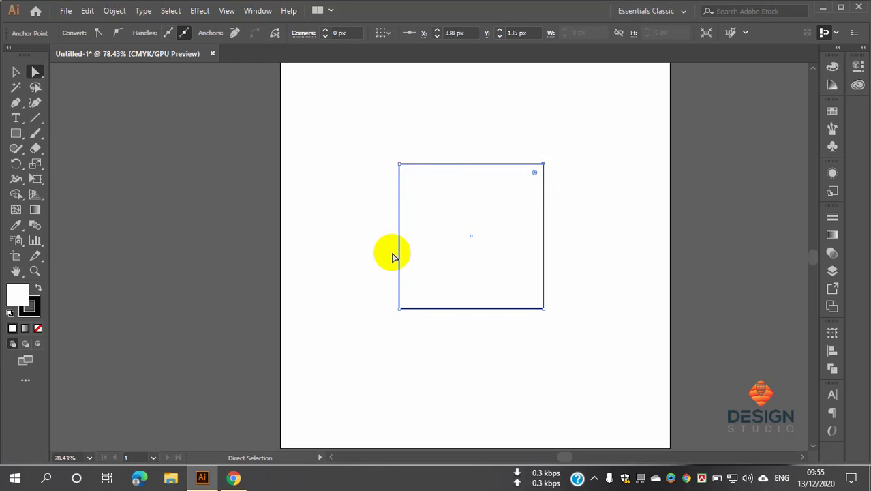
{"action": "left_click", "coordinate": [544, 309]}
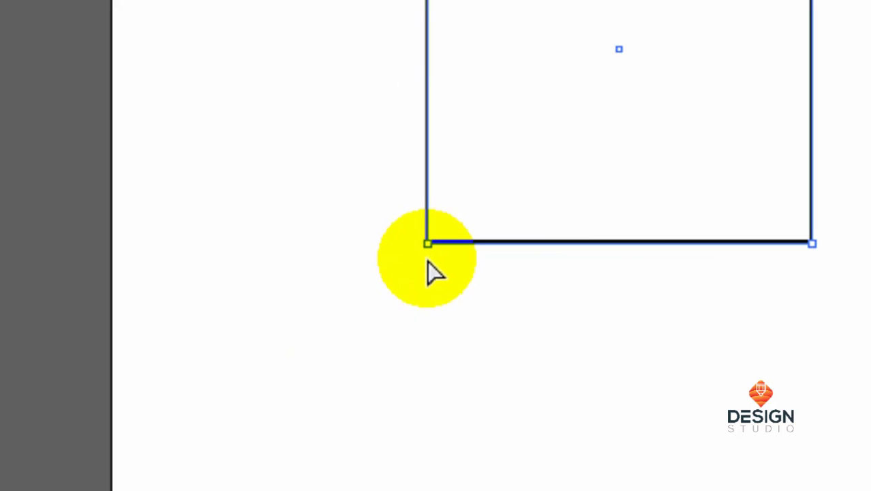
{"action": "left_click", "coordinate": [433, 233]}
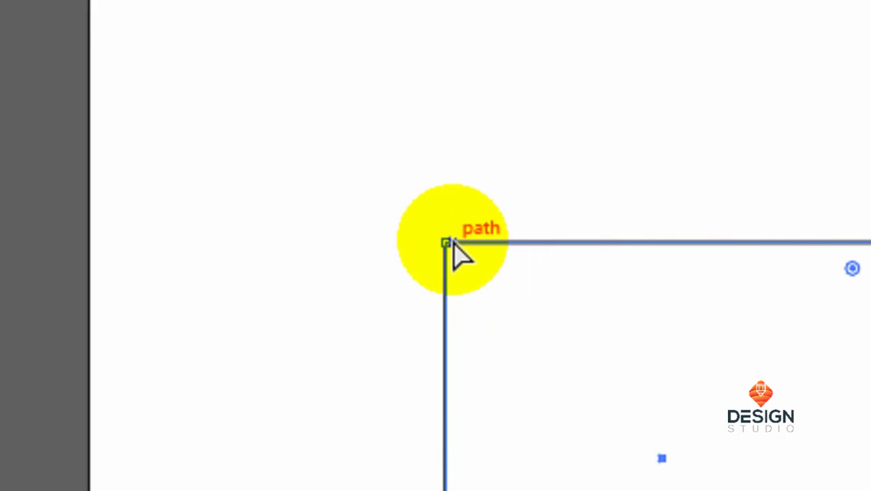
{"action": "left_click", "coordinate": [445, 243]}
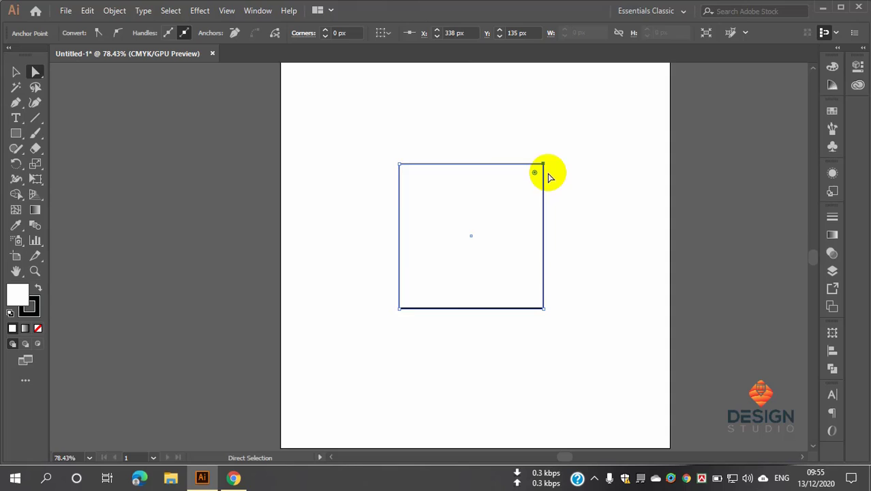
Move only the square's upper-right anchor point slightly upward to about Y 131 px
{"action": "mouse_move", "coordinate": [547, 171]}
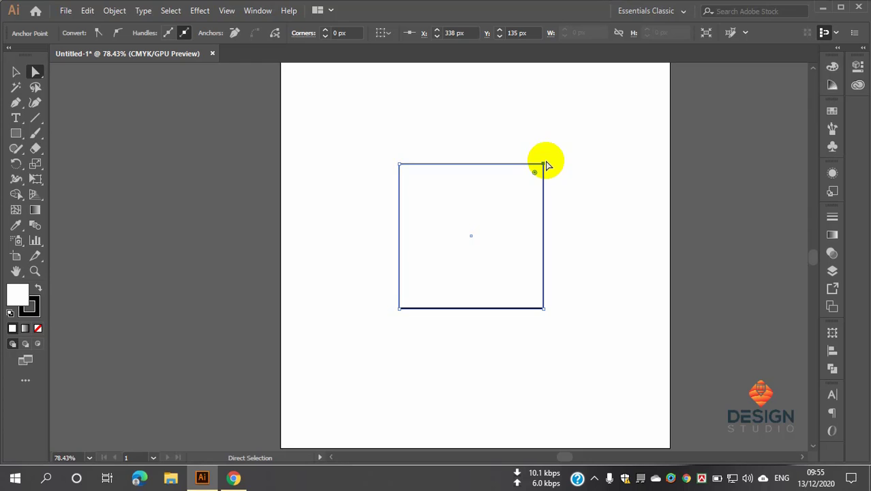
{"action": "left_click", "coordinate": [544, 164]}
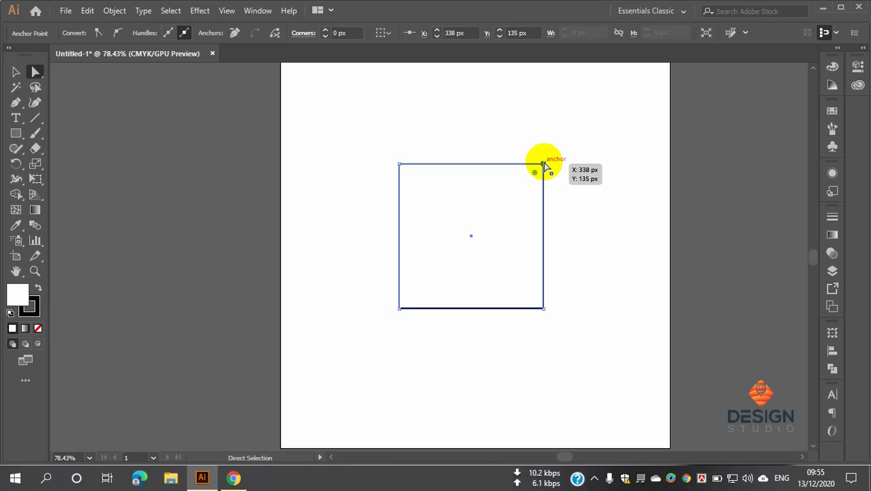
{"action": "mouse_move", "coordinate": [544, 164]}
{"action": "left_mouse_down"}
{"action": "mouse_move", "coordinate": [604, 109]}
{"action": "mouse_move", "coordinate": [579, 141]}
{"action": "mouse_move", "coordinate": [569, 227]}
{"action": "mouse_move", "coordinate": [625, 332]}
{"action": "mouse_move", "coordinate": [415, 278]}
{"action": "mouse_move", "coordinate": [428, 285]}
{"action": "mouse_move", "coordinate": [422, 279]}
{"action": "mouse_move", "coordinate": [512, 139]}
{"action": "mouse_move", "coordinate": [377, 107]}
{"action": "mouse_move", "coordinate": [443, 98]}
{"action": "mouse_move", "coordinate": [537, 150]}
{"action": "mouse_move", "coordinate": [545, 171]}
{"action": "mouse_move", "coordinate": [543, 162]}
{"action": "left_mouse_up"}
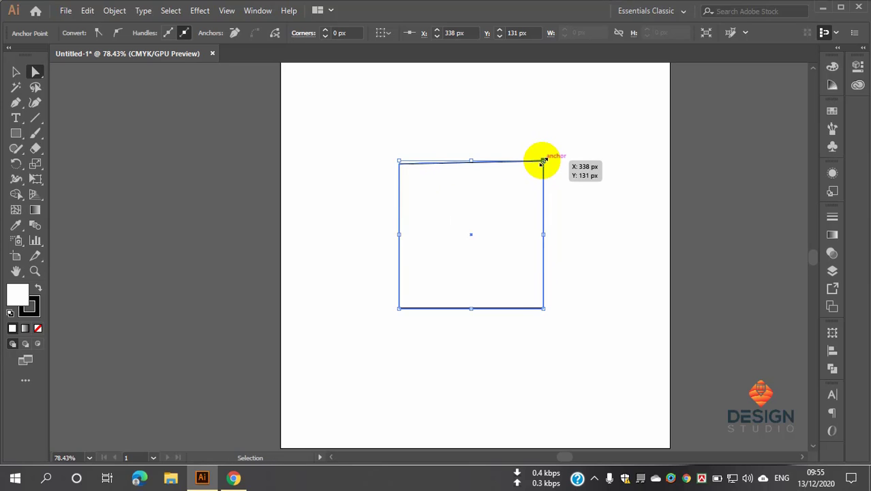
{"action": "left_click", "coordinate": [543, 162]}
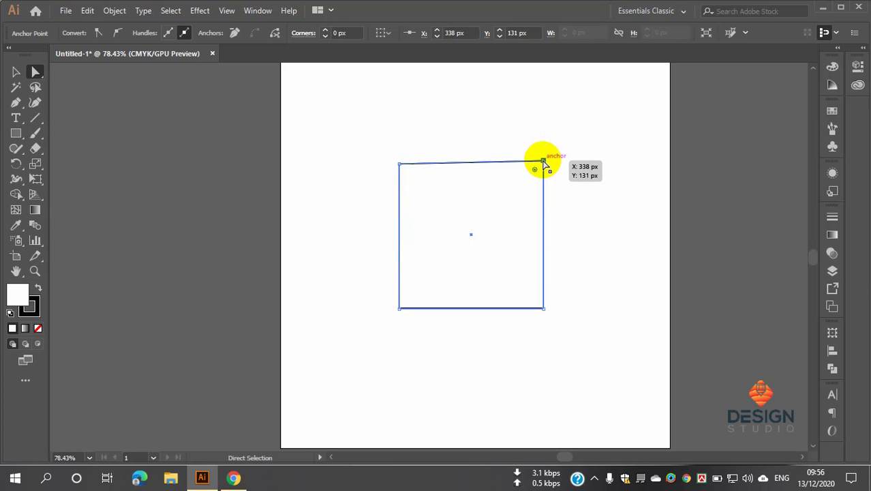
Try moving the upper-right anchor point inward to about X 324, Y 166 px, and undo the move
{"action": "left_click_drag", "start_coordinate": [543, 163], "coordinate": [535, 189]}
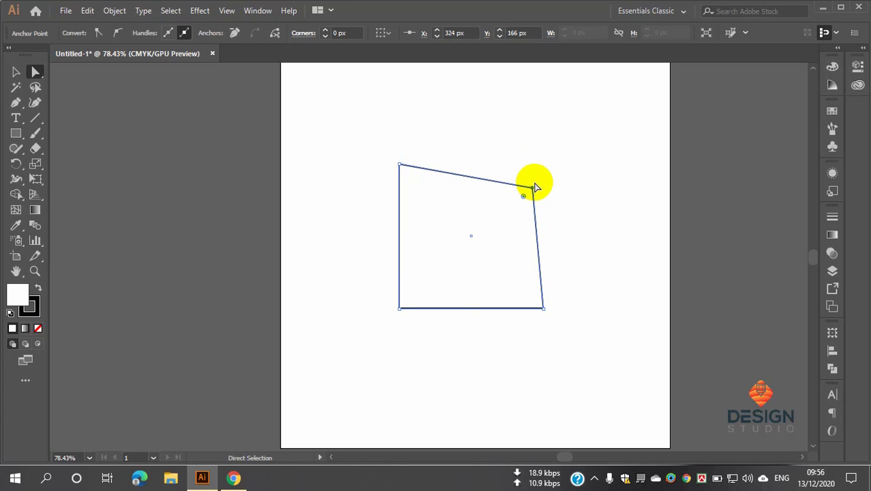
{"action": "key", "text": "ctrl+z"}
{"action": "key", "text": "ctrl+z"}
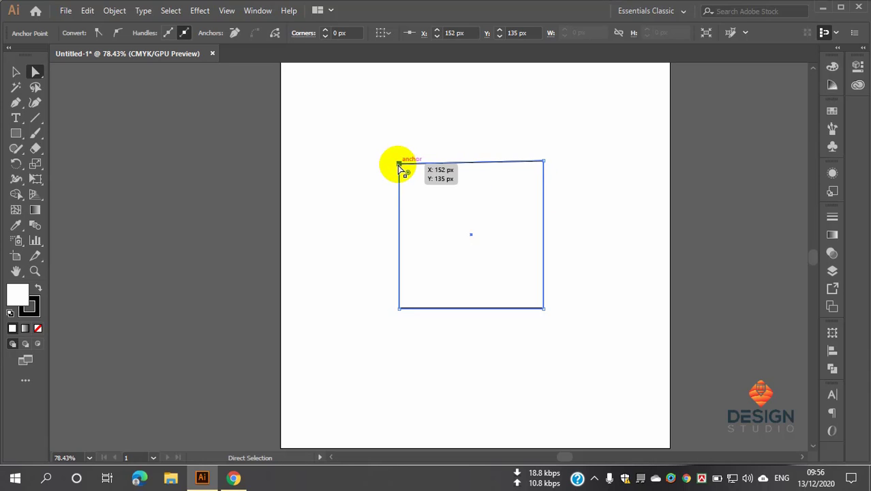
Move only the upper-left anchor point down to about Y 142 px, then deselect the shape and reselect that anchor
{"action": "left_click", "coordinate": [586, 171]}
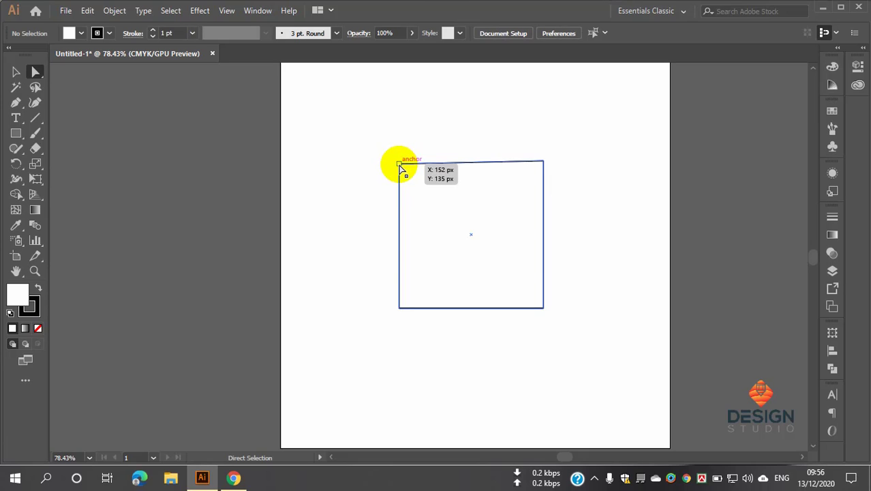
{"action": "left_click", "coordinate": [400, 165]}
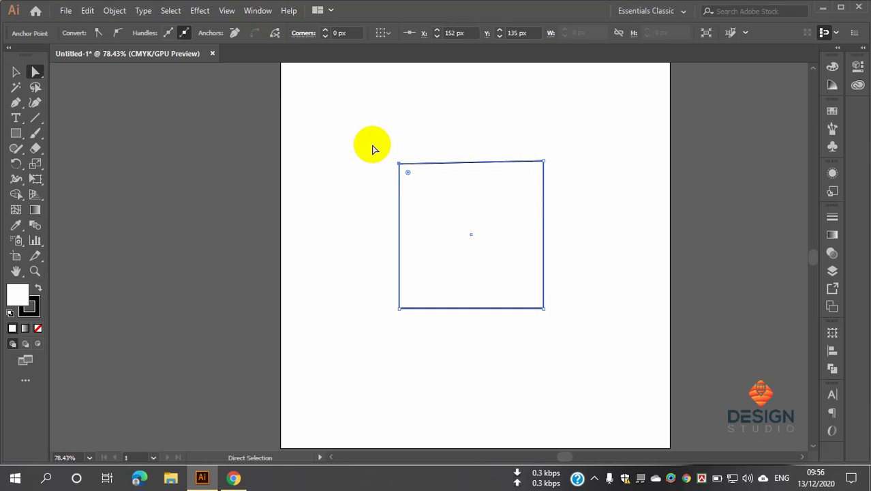
{"action": "mouse_move", "coordinate": [400, 165]}
{"action": "left_mouse_down"}
{"action": "mouse_move", "coordinate": [336, 115]}
{"action": "mouse_move", "coordinate": [486, 244]}
{"action": "mouse_move", "coordinate": [438, 206]}
{"action": "mouse_move", "coordinate": [379, 181]}
{"action": "mouse_move", "coordinate": [400, 169]}
{"action": "left_mouse_up"}
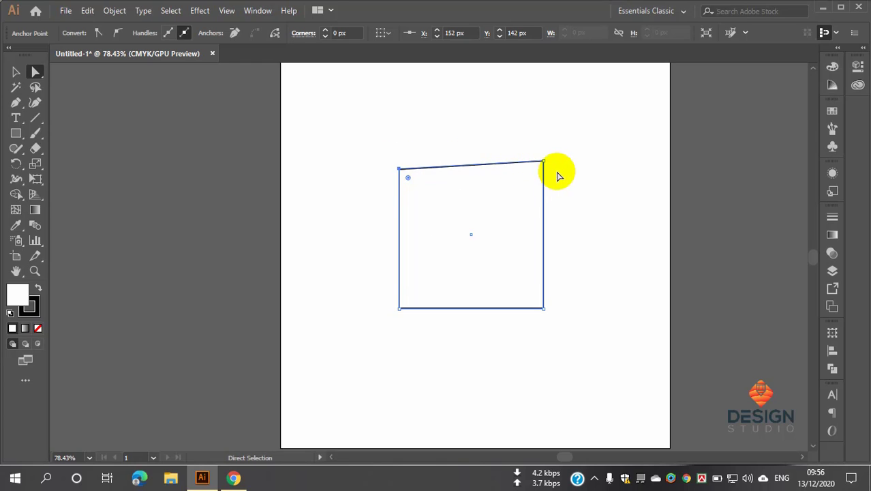
{"action": "left_click", "coordinate": [618, 202]}
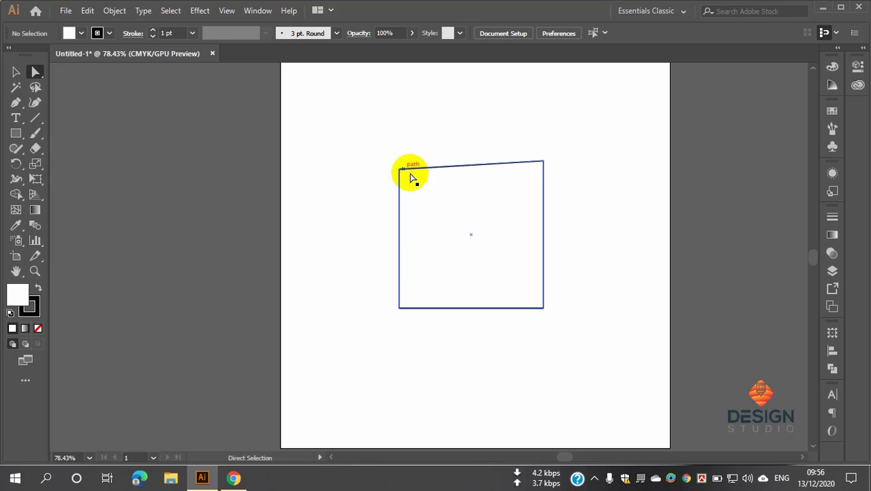
{"action": "left_click", "coordinate": [399, 169]}
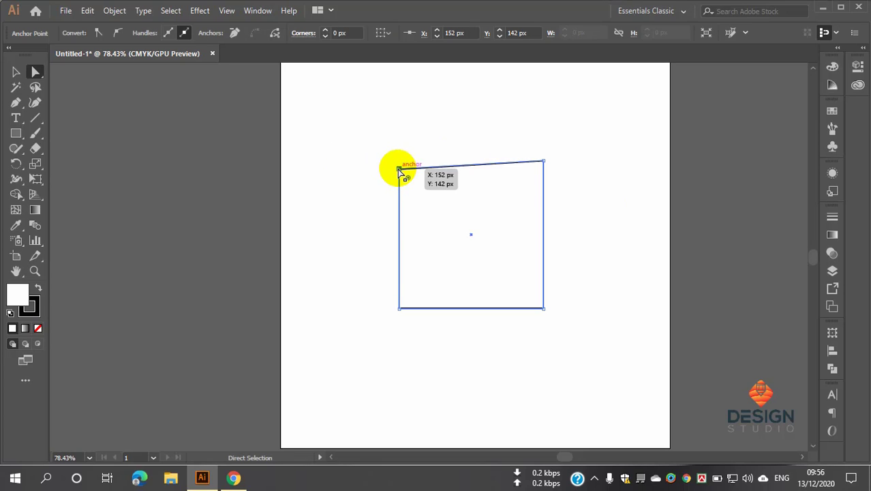
Select both upper anchor points together and move the top edge until its right anchor is at about X 326, Y 119 px, then deselect the shape
{"action": "key", "text": "shift"}
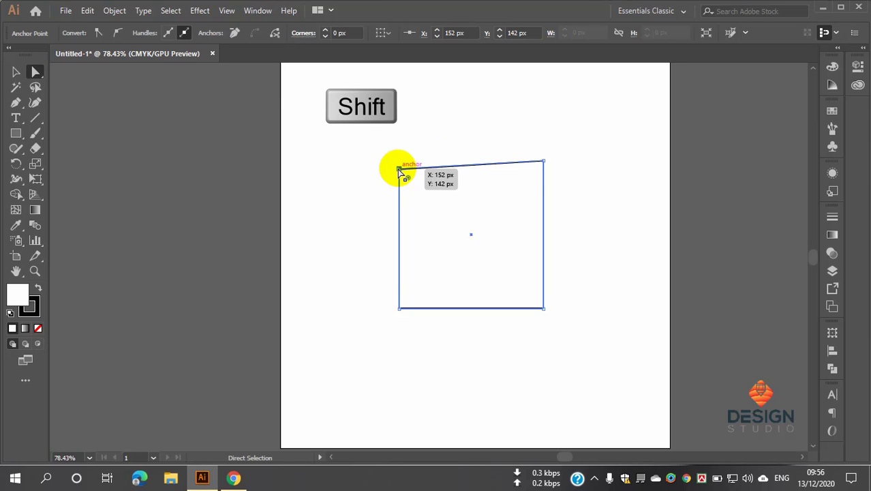
{"action": "left_click", "coordinate": [545, 161], "text": "shift"}
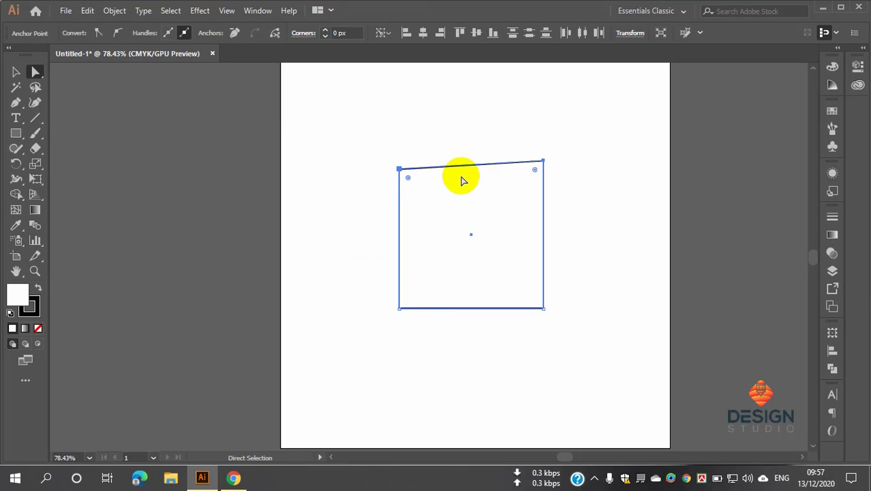
{"action": "left_click_drag", "start_coordinate": [471, 167], "coordinate": [611, 170]}
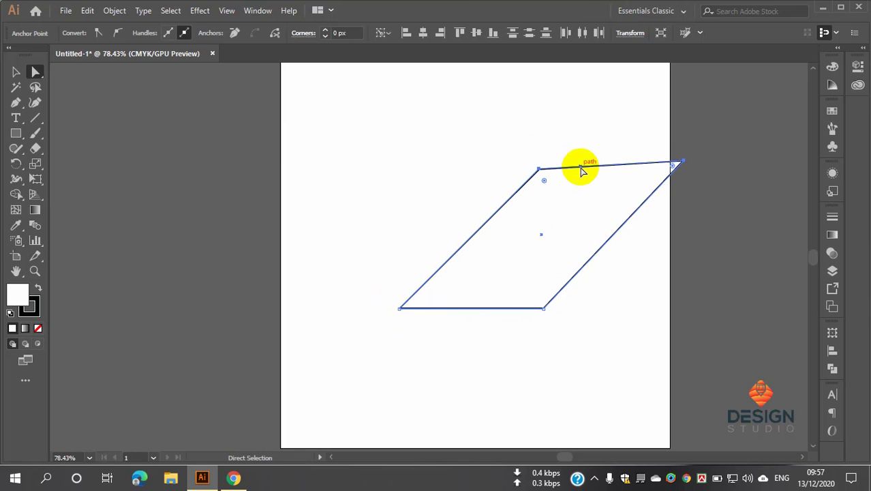
{"action": "left_click_drag", "start_coordinate": [586, 167], "coordinate": [453, 159]}
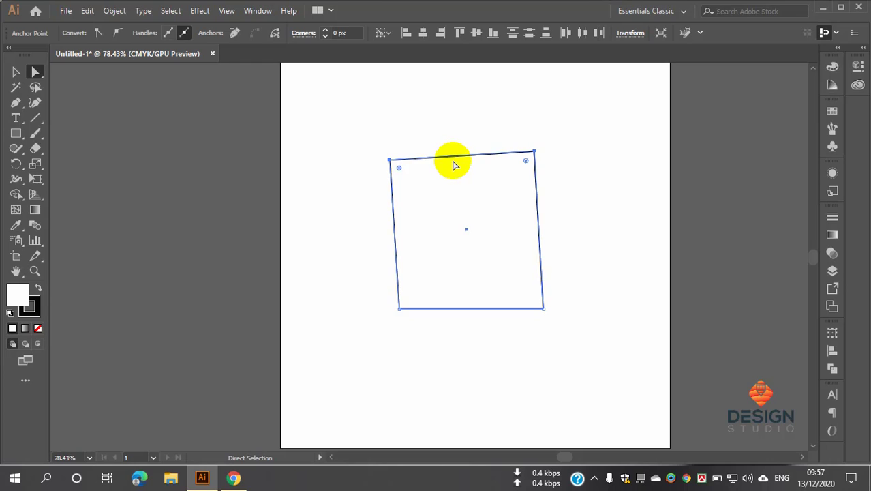
{"action": "left_click", "coordinate": [614, 196]}
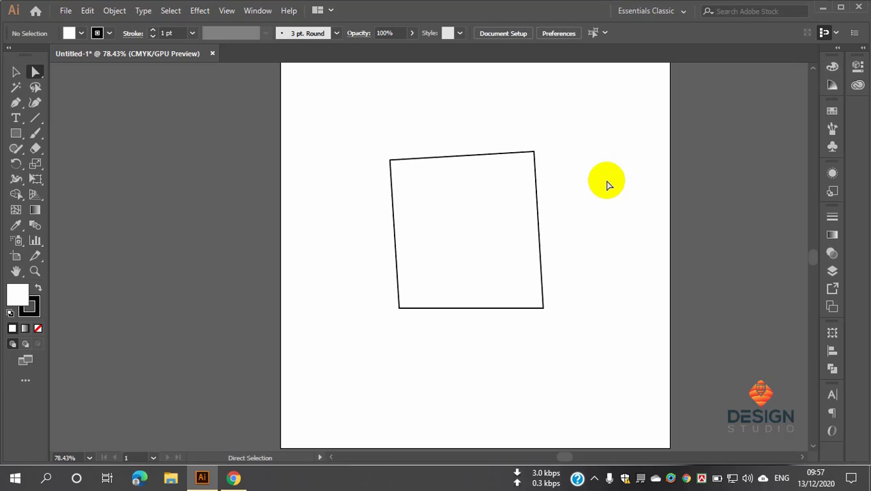
Select the upper-right, upper-left and lower-left anchor points together and move them left and slightly down, leaving the lower-right anchor in place
{"action": "left_click", "coordinate": [535, 152]}
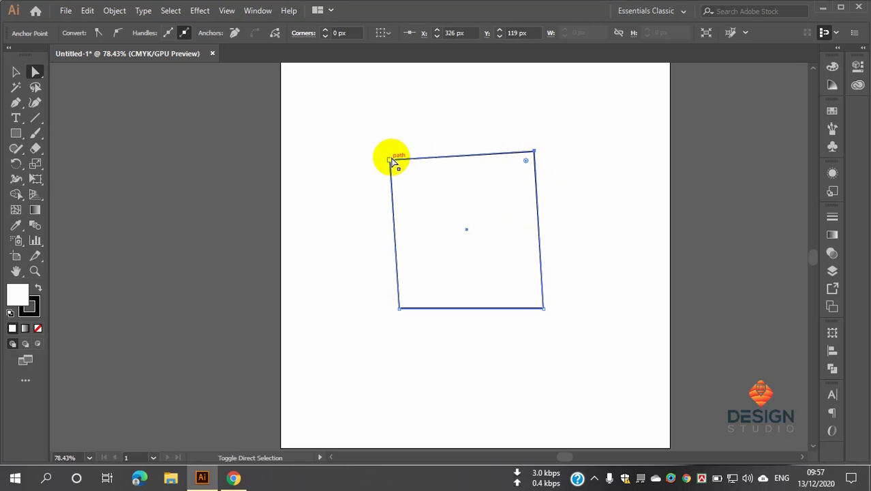
{"action": "left_click", "coordinate": [390, 160], "text": "shift"}
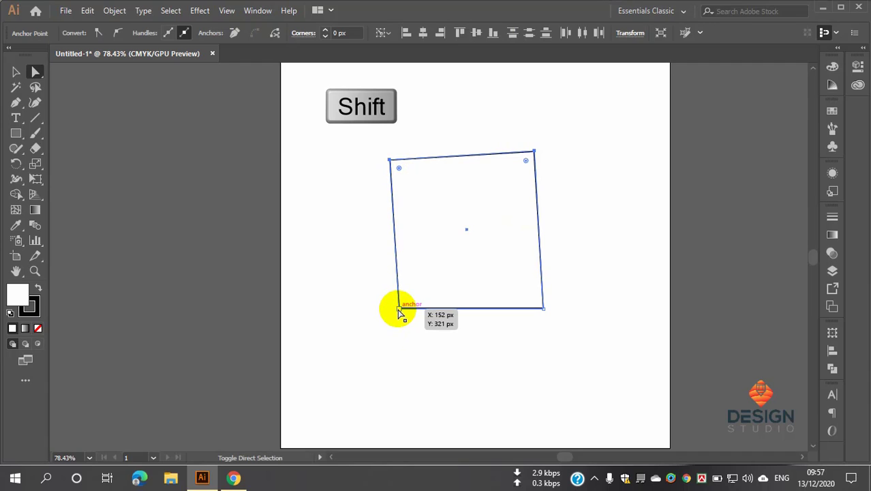
{"action": "left_click", "coordinate": [398, 309], "text": "shift"}
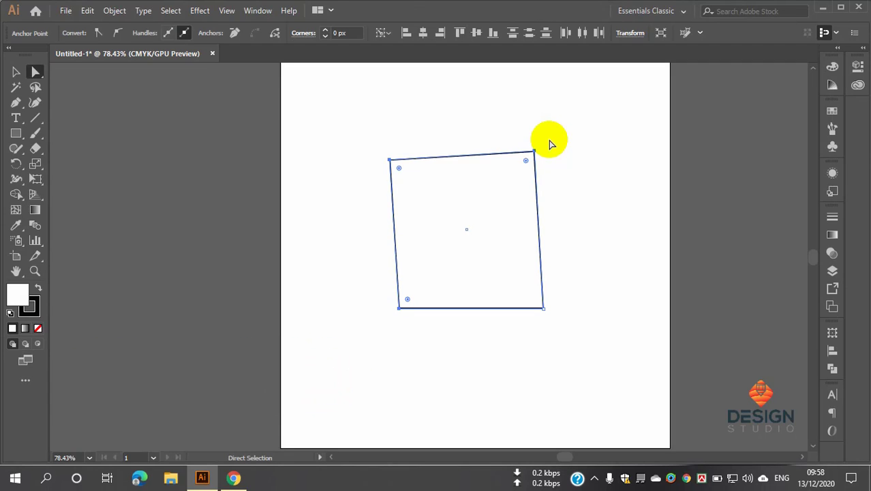
{"action": "left_click_drag", "start_coordinate": [410, 160], "coordinate": [367, 130]}
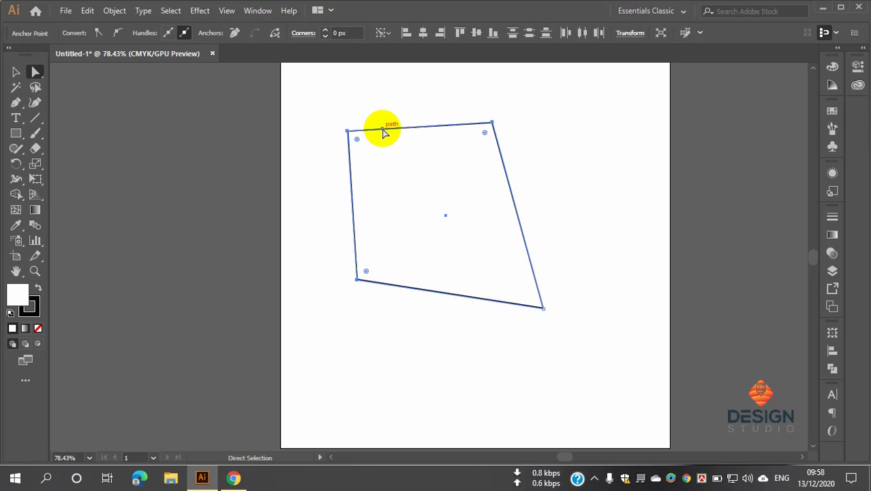
{"action": "left_click_drag", "start_coordinate": [384, 132], "coordinate": [347, 189]}
{"action": "key", "text": "ctrl"}
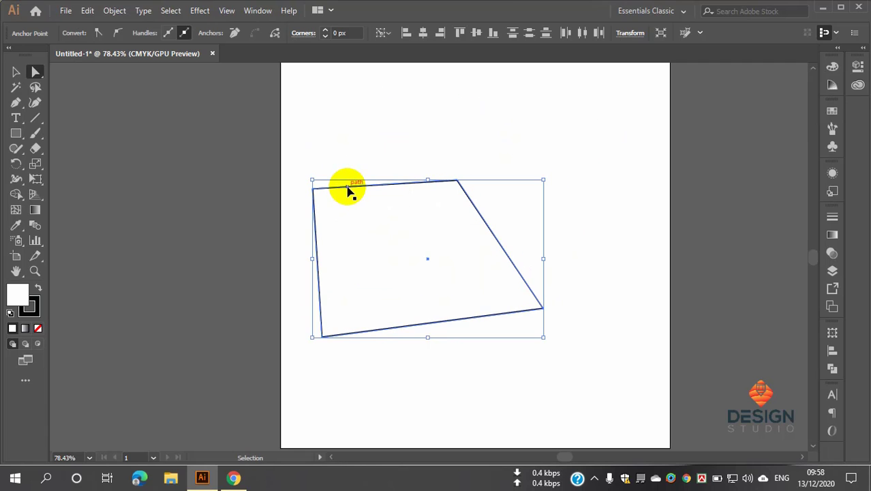
Select the whole distorted shape with the Selection tool and delete it
{"action": "left_click", "coordinate": [16, 72]}
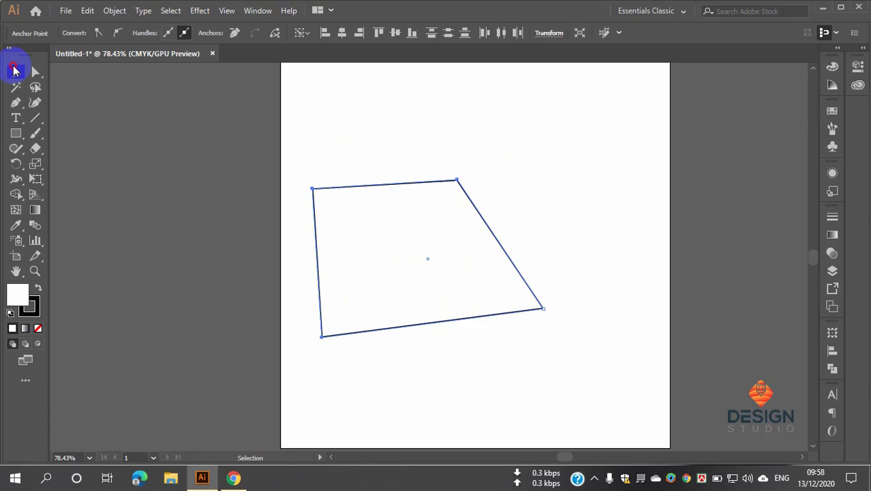
{"action": "left_click_drag", "start_coordinate": [307, 111], "coordinate": [582, 413]}
{"action": "key", "text": "Delete"}
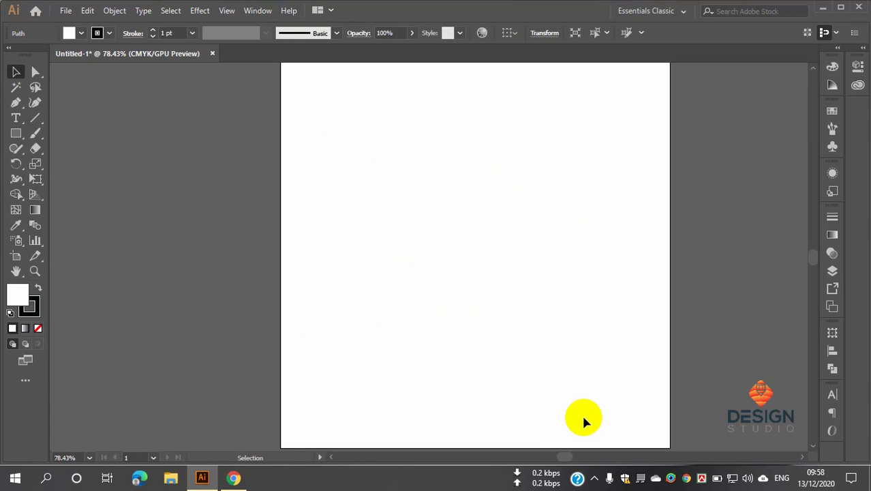
Draw a new rectangle about 233 px high near the artboard's centre and deselect it with the Direct Selection tool active
{"action": "left_click", "coordinate": [15, 133]}
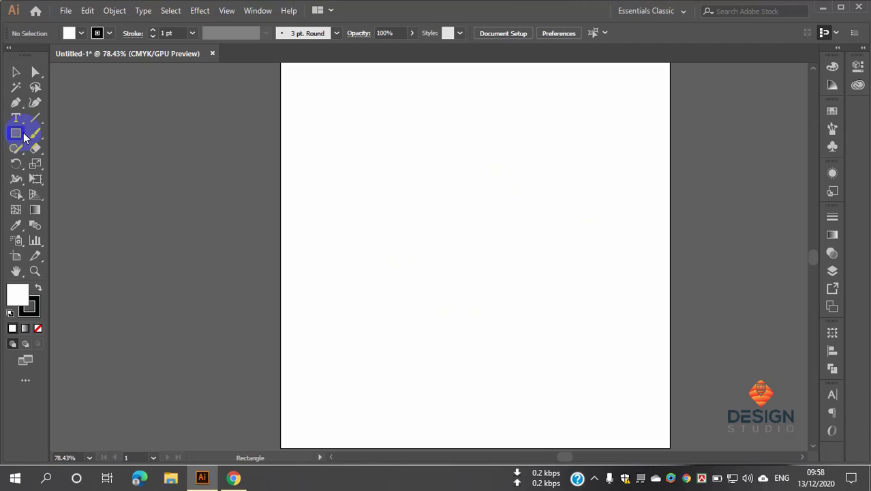
{"action": "left_click_drag", "start_coordinate": [416, 173], "coordinate": [582, 353]}
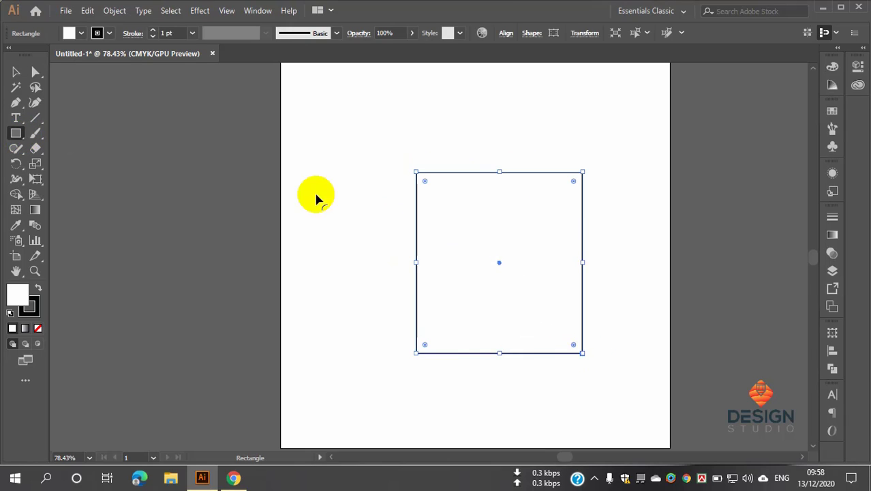
{"action": "left_click", "coordinate": [34, 72]}
{"action": "left_click", "coordinate": [306, 148]}
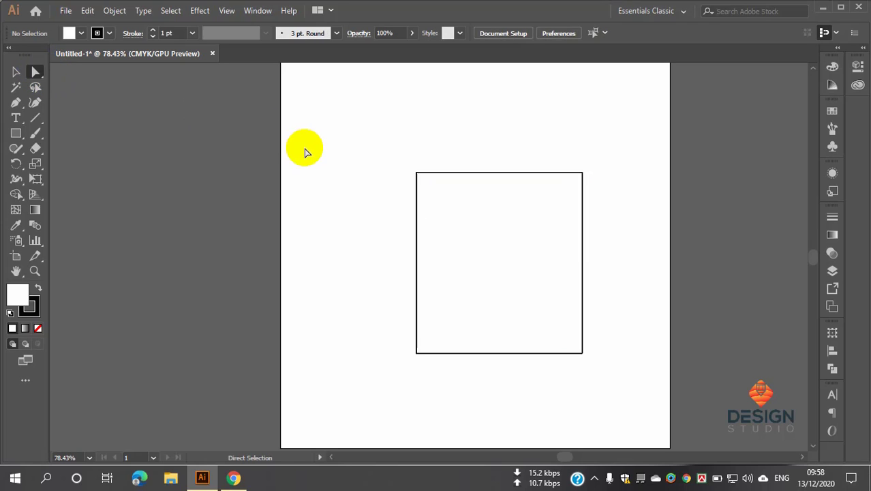
Taper the rectangle by moving its upper anchors outward to about X 137 and 419 px and its lower anchors inward, the lower-left to X 207 px
{"action": "left_click", "coordinate": [583, 173]}
{"action": "left_click_drag", "start_coordinate": [584, 176], "coordinate": [608, 174]}
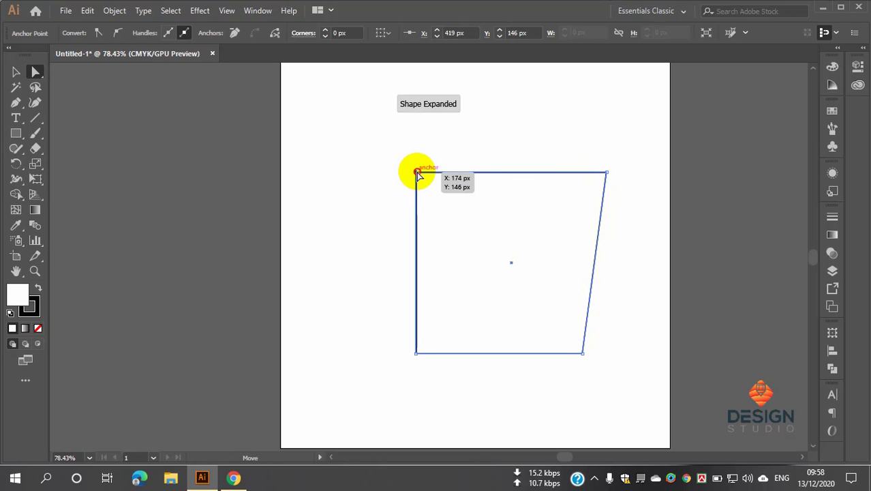
{"action": "left_click", "coordinate": [417, 173]}
{"action": "left_click_drag", "start_coordinate": [417, 174], "coordinate": [388, 174]}
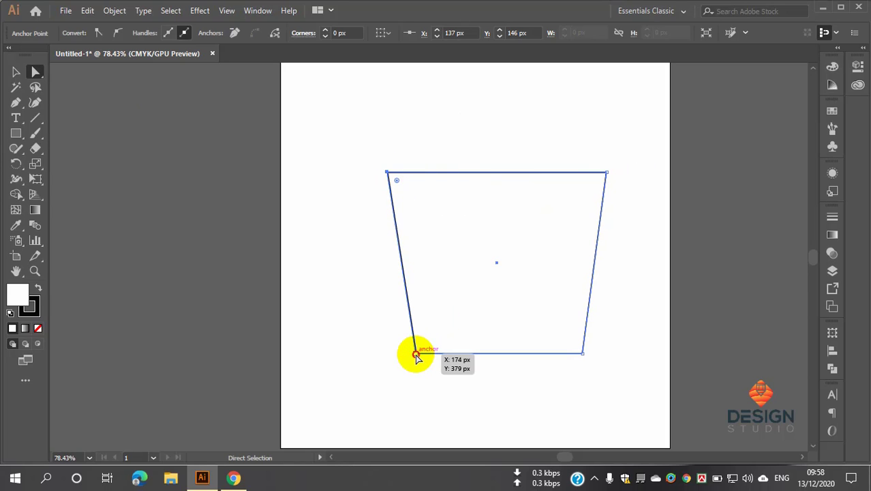
{"action": "left_click_drag", "start_coordinate": [417, 354], "coordinate": [441, 354]}
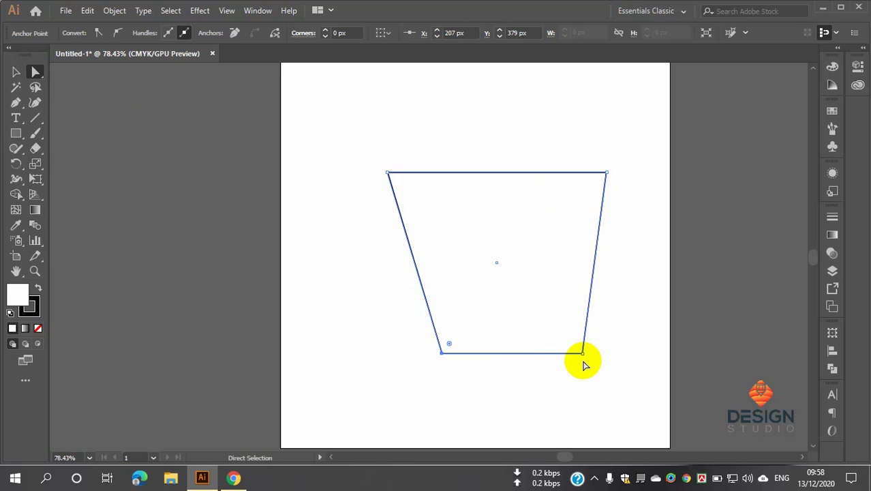
{"action": "left_click_drag", "start_coordinate": [583, 354], "coordinate": [557, 354]}
{"action": "left_click", "coordinate": [643, 278]}
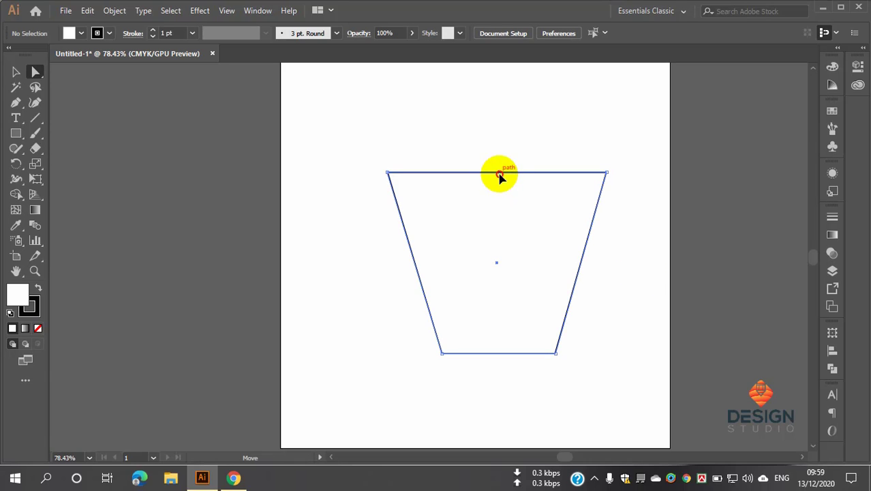
Try moving the tapered shape slightly down by its top edge, and undo the move
{"action": "left_click_drag", "start_coordinate": [500, 175], "coordinate": [500, 189]}
{"action": "key", "text": "ctrl+z"}
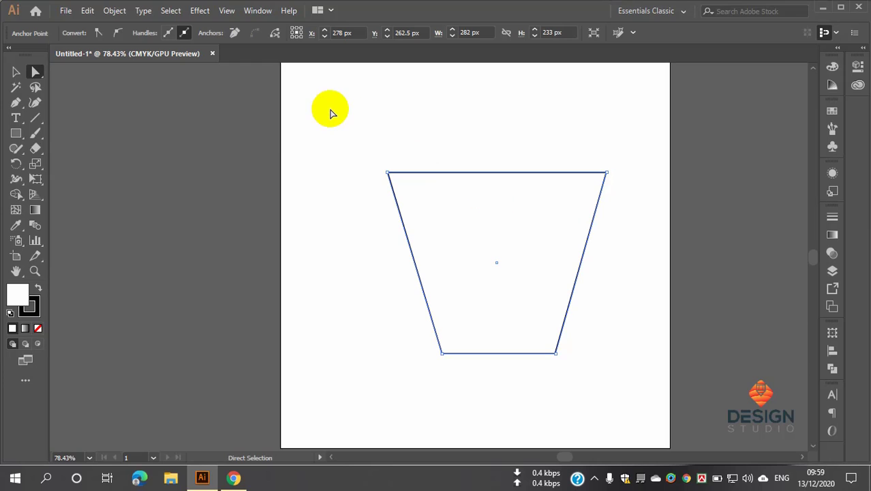
{"action": "key", "text": "ctrl"}
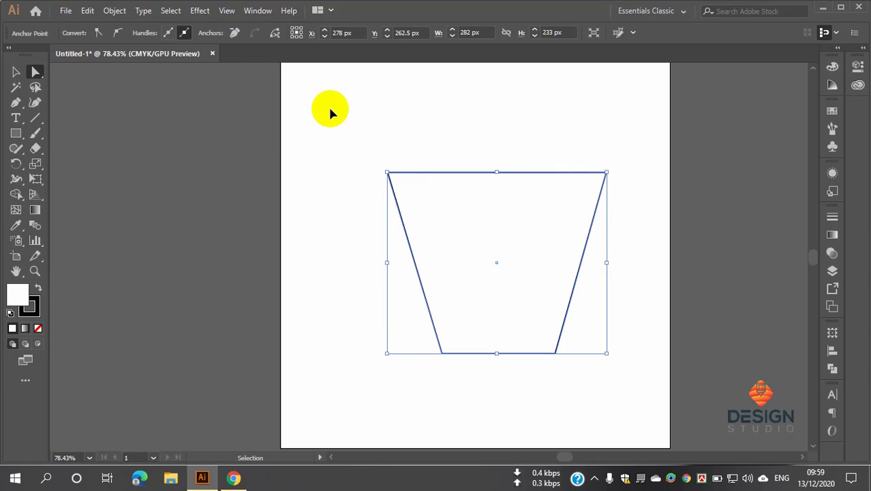
Select the whole tapered shape with the Selection tool and delete it
{"action": "left_click", "coordinate": [17, 74]}
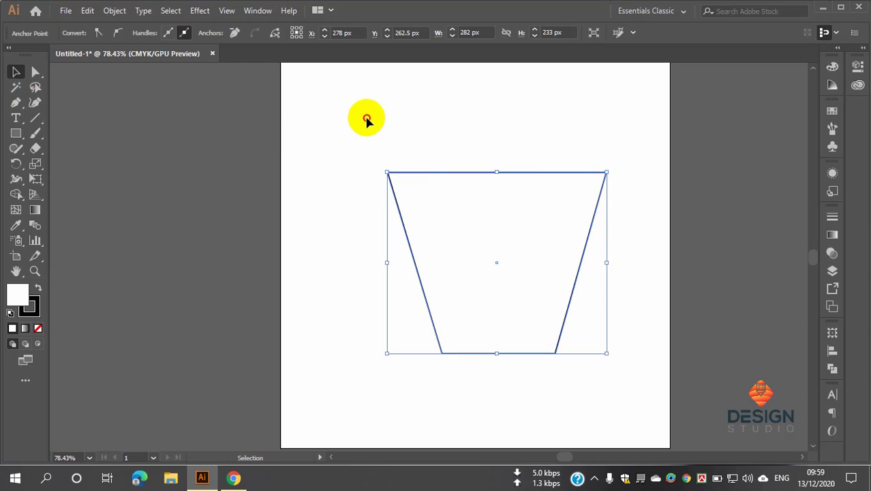
{"action": "left_click_drag", "start_coordinate": [367, 116], "coordinate": [648, 393]}
{"action": "key", "text": "Delete"}
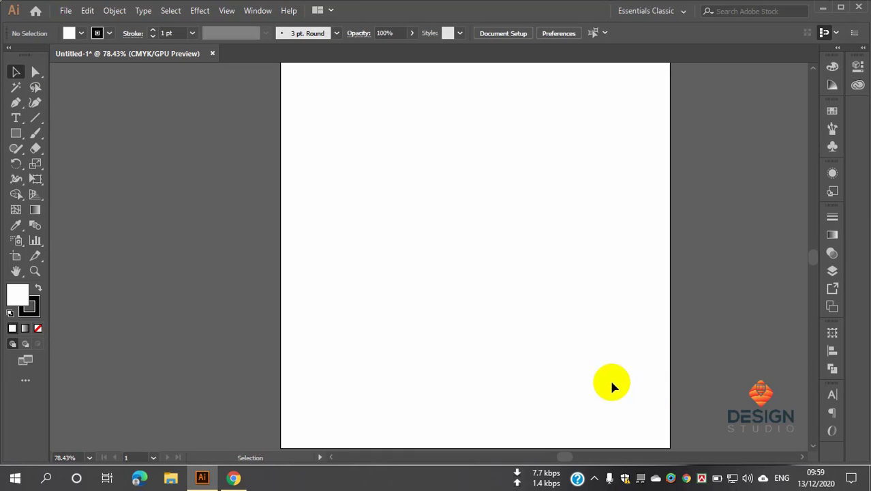
Draw a square of about 204 px in the middle of the artboard and deselect it with the Direct Selection tool active
{"action": "left_click", "coordinate": [16, 134]}
{"action": "left_click_drag", "start_coordinate": [403, 145], "coordinate": [562, 303]}
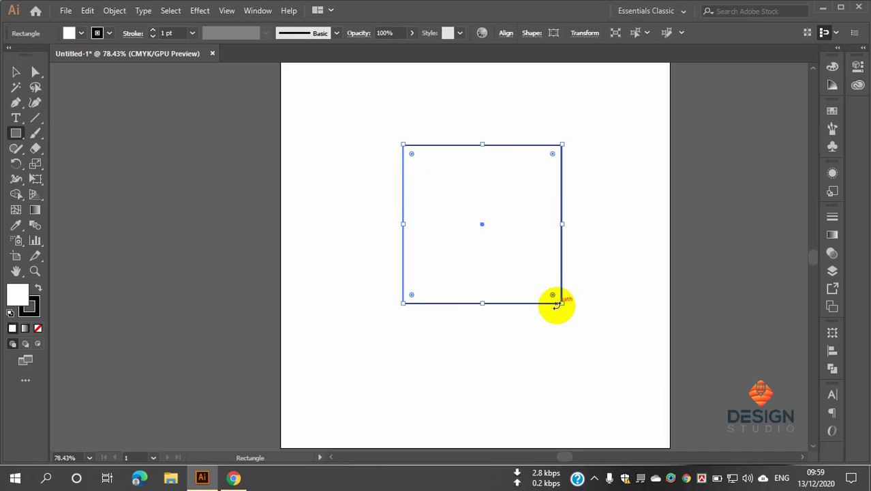
{"action": "left_click", "coordinate": [36, 73]}
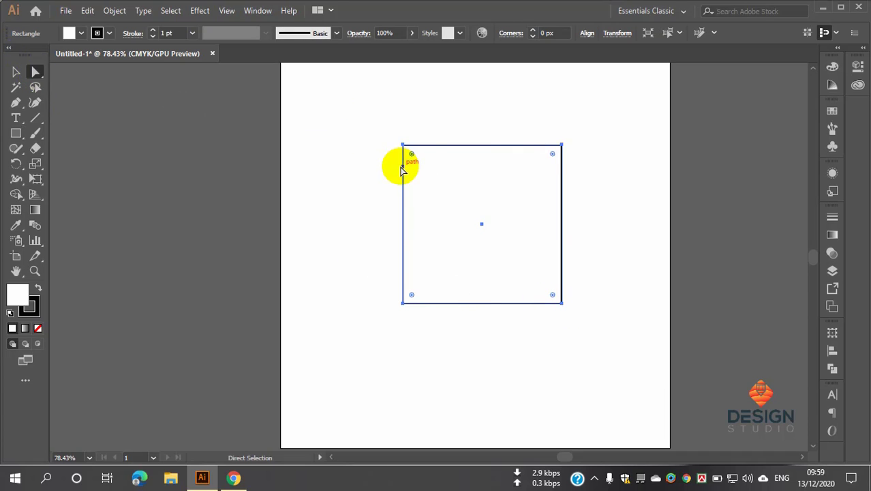
{"action": "left_click", "coordinate": [577, 164]}
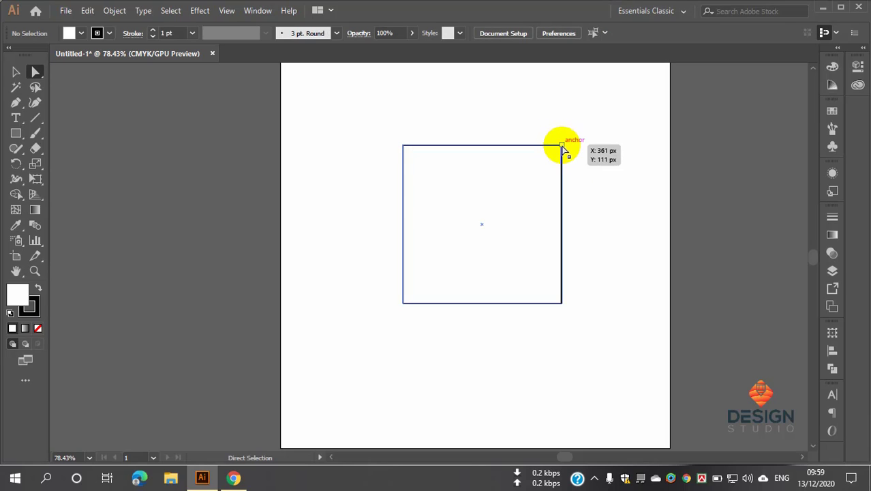
Select only the square's upper-right anchor point and nudge it horizontally outward to about X 414 px
{"action": "left_click", "coordinate": [563, 145]}
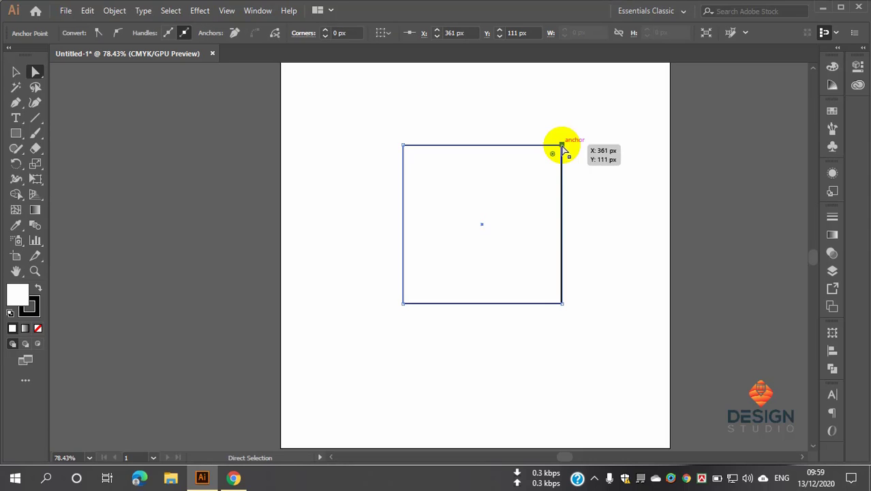
{"action": "key", "text": "Right"}
{"action": "key", "text": "Right"}
{"action": "key", "text": "Right"}
{"action": "key", "text": "Right"}
{"action": "key", "text": "Right"}
{"action": "key", "text": "Right"}
{"action": "key", "text": "Right"}
{"action": "key", "text": "Right"}
{"action": "key", "text": "Right"}
{"action": "key", "text": "Right"}
{"action": "key", "text": "Right"}
{"action": "key", "text": "Right"}
{"action": "key", "text": "Right"}
{"action": "key", "text": "Right"}
{"action": "key", "text": "Right"}
{"action": "key", "text": "Right"}
{"action": "key", "text": "Right"}
{"action": "key", "text": "Right"}
{"action": "key", "text": "Right"}
{"action": "key", "text": "Right"}
{"action": "key", "text": "Right"}
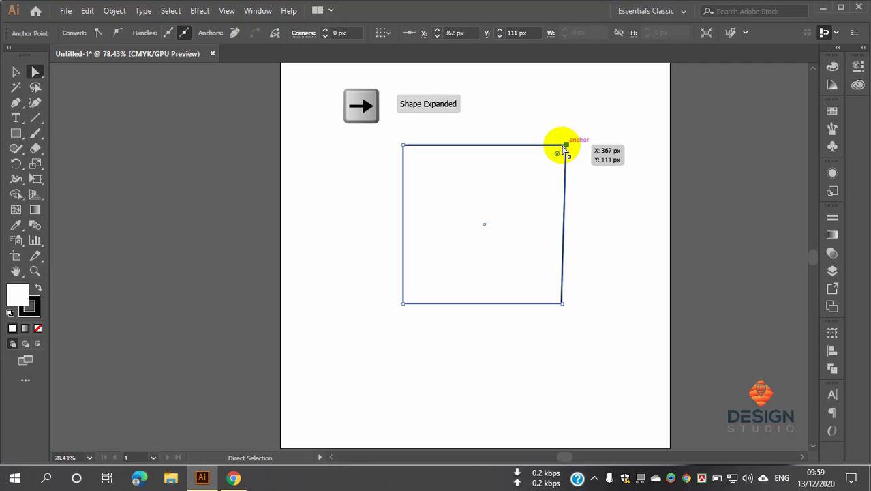
{"action": "key", "text": "Right"}
{"action": "key", "text": "Right"}
{"action": "key", "text": "Right"}
{"action": "key", "text": "Right"}
{"action": "key", "text": "Right"}
{"action": "key", "text": "Right"}
{"action": "key", "text": "Right"}
{"action": "key", "text": "Right"}
{"action": "key", "text": "Right"}
{"action": "key", "text": "Right"}
{"action": "key", "text": "Right"}
{"action": "key", "text": "Right"}
{"action": "key", "text": "Right"}
{"action": "key", "text": "Right"}
{"action": "key", "text": "Right"}
{"action": "key", "text": "Right"}
{"action": "key", "text": "Right"}
{"action": "key", "text": "Right"}
{"action": "key", "text": "Right"}
{"action": "key", "text": "Right"}
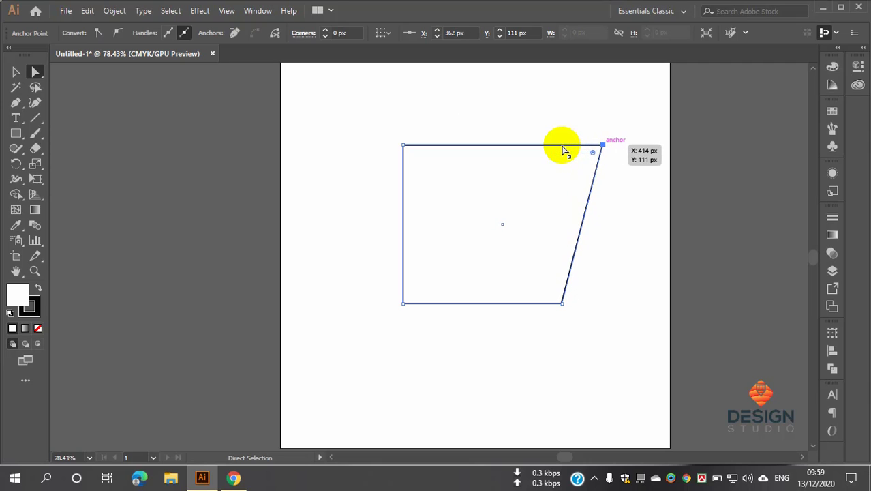
Select only the upper-left anchor point and nudge it horizontally outward to about X 73 px
{"action": "left_click", "coordinate": [403, 145]}
{"action": "key", "text": "Left"}
{"action": "key", "text": "Left"}
{"action": "key", "text": "Left"}
{"action": "key", "text": "Left"}
{"action": "key", "text": "Left"}
{"action": "key", "text": "Left"}
{"action": "key", "text": "Left"}
{"action": "key", "text": "Left"}
{"action": "key", "text": "Left"}
{"action": "key", "text": "Left"}
{"action": "key", "text": "Left"}
{"action": "key", "text": "Left"}
{"action": "key", "text": "Left"}
{"action": "key", "text": "Left"}
{"action": "key", "text": "Left"}
{"action": "key", "text": "Left"}
{"action": "key", "text": "Left"}
{"action": "key", "text": "Left"}
{"action": "key", "text": "Left"}
{"action": "key", "text": "Left"}
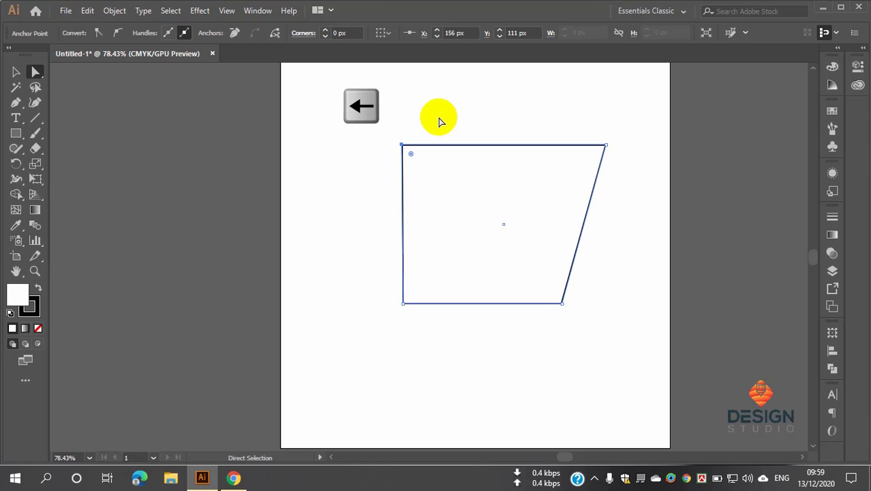
{"action": "key", "text": "Left"}
{"action": "key", "text": "Left"}
{"action": "key", "text": "Left"}
{"action": "key", "text": "Left"}
{"action": "key", "text": "Left"}
{"action": "key", "text": "Left"}
{"action": "key", "text": "Left"}
{"action": "key", "text": "Left"}
{"action": "key", "text": "Left"}
{"action": "key", "text": "Left"}
{"action": "key", "text": "Left"}
{"action": "key", "text": "Left"}
{"action": "key", "text": "Left"}
{"action": "key", "text": "Left"}
{"action": "key", "text": "Left"}
{"action": "key", "text": "Left"}
{"action": "key", "text": "Left"}
{"action": "key", "text": "Left"}
{"action": "key", "text": "Left"}
{"action": "key", "text": "Left"}
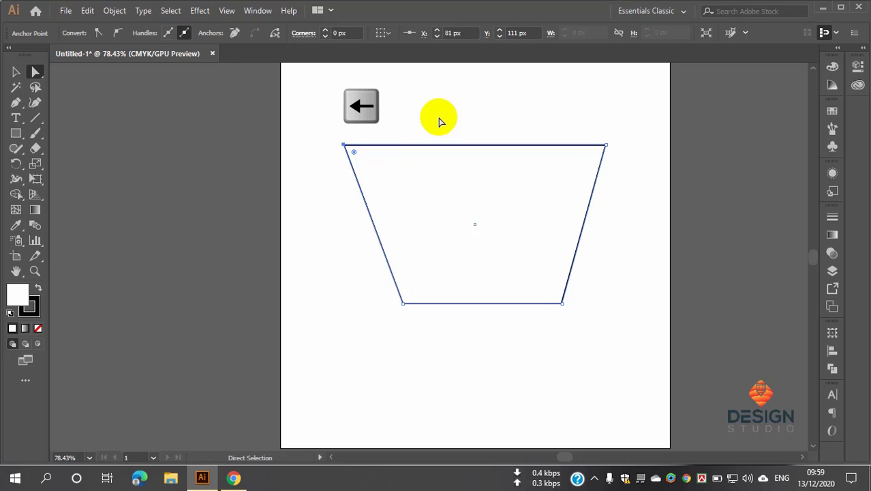
{"action": "key", "text": "Left"}
{"action": "key", "text": "Left"}
{"action": "key", "text": "Left"}
{"action": "key", "text": "Left"}
{"action": "key", "text": "Left"}
{"action": "key", "text": "Left"}
{"action": "key", "text": "Left"}
{"action": "key", "text": "Left"}
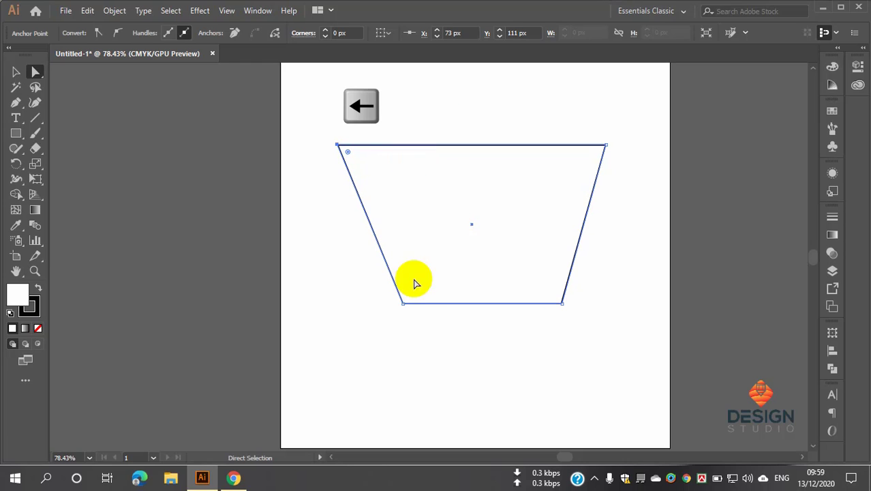
Select only the shape's lower-left anchor point and nudge it vertically up to about Y 181 px
{"action": "left_click", "coordinate": [403, 304]}
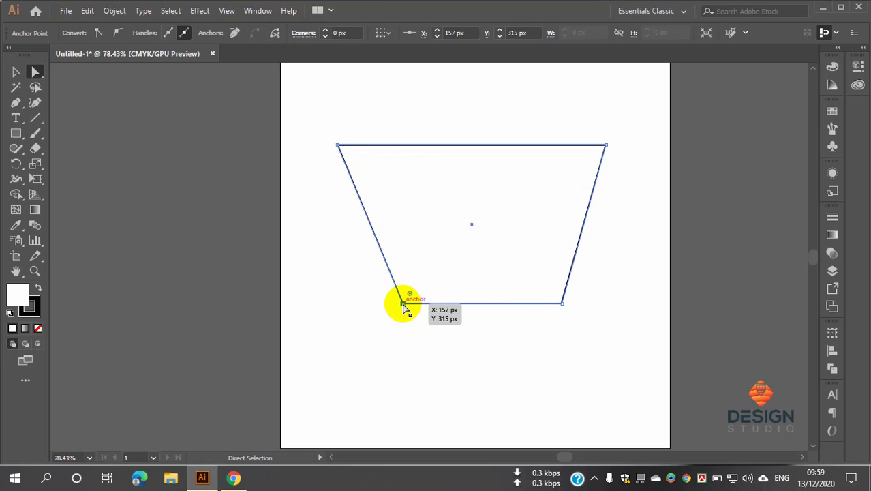
{"action": "key", "text": "Up"}
{"action": "key", "text": "Up"}
{"action": "key", "text": "Up"}
{"action": "key", "text": "Up"}
{"action": "key", "text": "Up"}
{"action": "key", "text": "Up"}
{"action": "key", "text": "Up"}
{"action": "key", "text": "Up"}
{"action": "key", "text": "Up"}
{"action": "key", "text": "Up"}
{"action": "key", "text": "Up"}
{"action": "key", "text": "Up"}
{"action": "key", "text": "Up"}
{"action": "key", "text": "Up"}
{"action": "key", "text": "Up"}
{"action": "key", "text": "Up"}
{"action": "key", "text": "Up"}
{"action": "key", "text": "Up"}
{"action": "key", "text": "Up"}
{"action": "key", "text": "Up"}
{"action": "key", "text": "Up"}
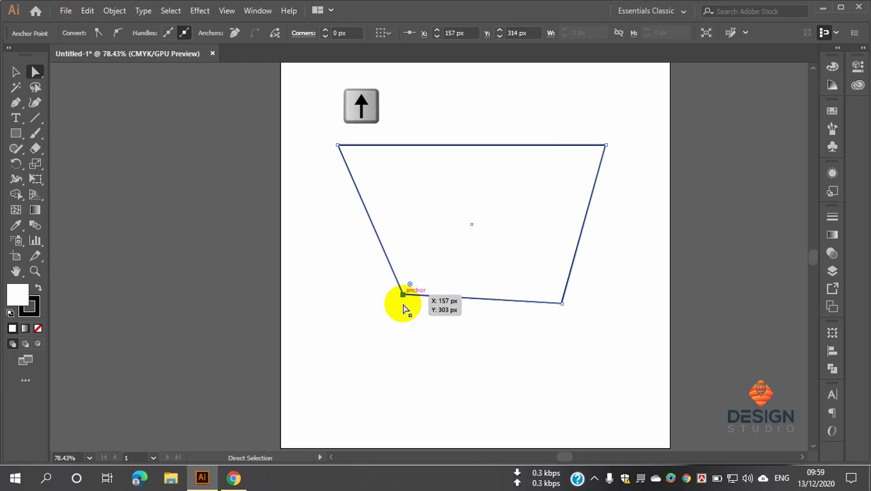
{"action": "key", "text": "Up"}
{"action": "key", "text": "Up"}
{"action": "key", "text": "Up"}
{"action": "key", "text": "Up"}
{"action": "key", "text": "Up"}
{"action": "key", "text": "Up"}
{"action": "key", "text": "Up"}
{"action": "key", "text": "Up"}
{"action": "key", "text": "Up"}
{"action": "key", "text": "Up"}
{"action": "key", "text": "Up"}
{"action": "key", "text": "Up"}
{"action": "key", "text": "Up"}
{"action": "key", "text": "Up"}
{"action": "key", "text": "Up"}
{"action": "key", "text": "Up"}
{"action": "key", "text": "Up"}
{"action": "key", "text": "Up"}
{"action": "key", "text": "Up"}
{"action": "key", "text": "Up"}
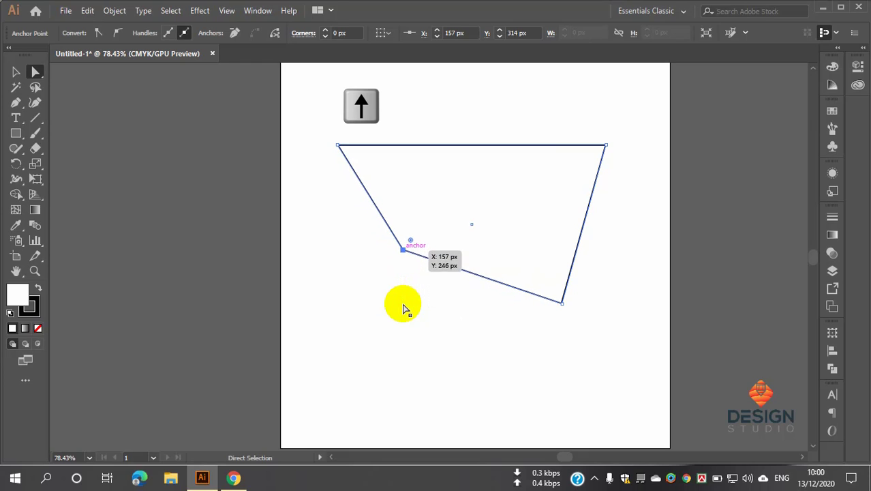
{"action": "key", "text": "Up"}
{"action": "key", "text": "Up"}
{"action": "key", "text": "Up"}
{"action": "key", "text": "Up"}
{"action": "key", "text": "Up"}
{"action": "key", "text": "Up"}
{"action": "key", "text": "Up"}
{"action": "key", "text": "Up"}
{"action": "key", "text": "Up"}
{"action": "key", "text": "Up"}
{"action": "key", "text": "Up"}
{"action": "key", "text": "Up"}
{"action": "key", "text": "Up"}
{"action": "key", "text": "Up"}
{"action": "key", "text": "Up"}
{"action": "key", "text": "Up"}
{"action": "key", "text": "Up"}
{"action": "key", "text": "Up"}
{"action": "key", "text": "Up"}
{"action": "key", "text": "Up"}
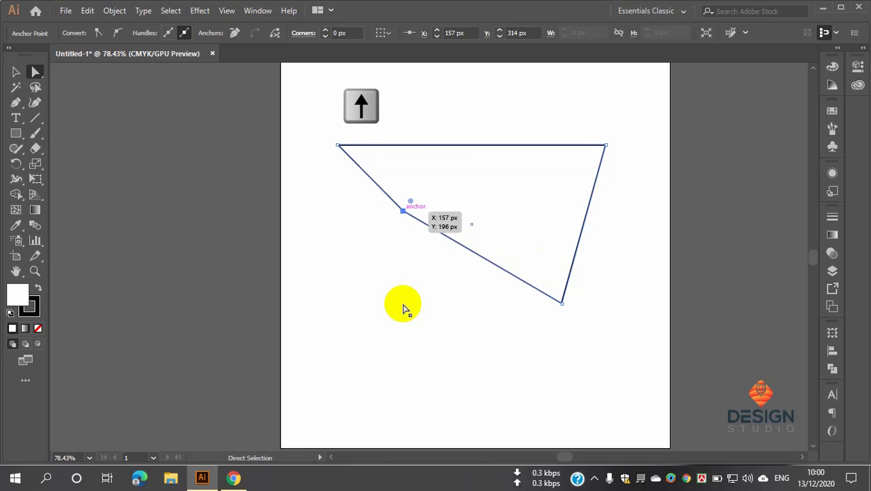
Nudge the same lower-left anchor point vertically back down to Y 315 px, level with the lower-right one
{"action": "key", "text": "Down"}
{"action": "key", "text": "Down"}
{"action": "key", "text": "Down"}
{"action": "key", "text": "Down"}
{"action": "key", "text": "Down"}
{"action": "key", "text": "Down"}
{"action": "key", "text": "Down"}
{"action": "key", "text": "Down"}
{"action": "key", "text": "Down"}
{"action": "key", "text": "Down"}
{"action": "key", "text": "Down"}
{"action": "key", "text": "Down"}
{"action": "key", "text": "Down"}
{"action": "key", "text": "Down"}
{"action": "key", "text": "Down"}
{"action": "key", "text": "Down"}
{"action": "key", "text": "Down"}
{"action": "key", "text": "Down"}
{"action": "key", "text": "Down"}
{"action": "key", "text": "Down"}
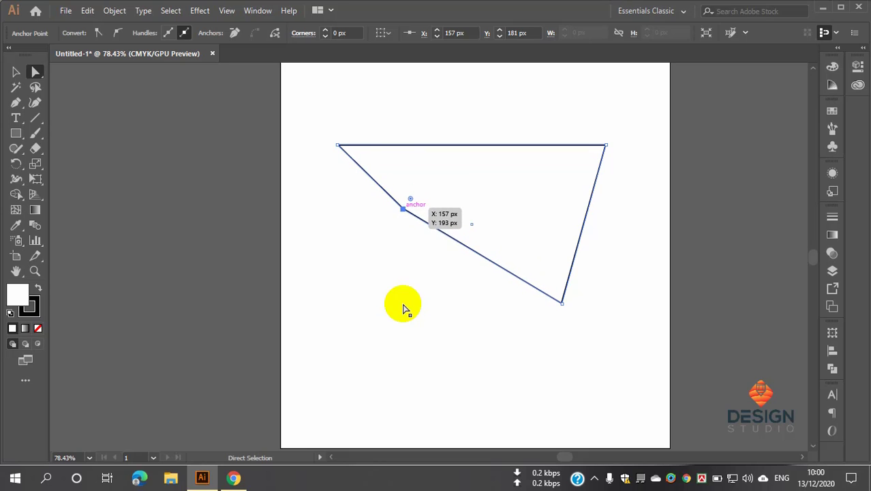
{"action": "key", "text": "Down"}
{"action": "key", "text": "Down"}
{"action": "key", "text": "Down"}
{"action": "key", "text": "Down"}
{"action": "key", "text": "Down"}
{"action": "key", "text": "Down"}
{"action": "key", "text": "Down"}
{"action": "key", "text": "Down"}
{"action": "key", "text": "Down"}
{"action": "key", "text": "Down"}
{"action": "key", "text": "Down"}
{"action": "key", "text": "Down"}
{"action": "key", "text": "Down"}
{"action": "key", "text": "Down"}
{"action": "key", "text": "Down"}
{"action": "key", "text": "Down"}
{"action": "key", "text": "Down"}
{"action": "key", "text": "Down"}
{"action": "key", "text": "Down"}
{"action": "key", "text": "Down"}
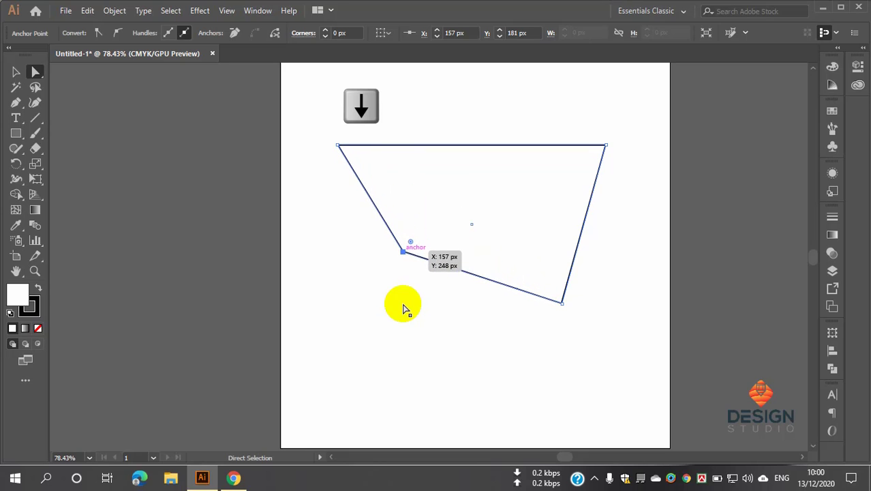
{"action": "key", "text": "Down"}
{"action": "key", "text": "Down"}
{"action": "key", "text": "Down"}
{"action": "key", "text": "Down"}
{"action": "key", "text": "Down"}
{"action": "key", "text": "Down"}
{"action": "key", "text": "Down"}
{"action": "key", "text": "Down"}
{"action": "key", "text": "Down"}
{"action": "key", "text": "Down"}
{"action": "key", "text": "Down"}
{"action": "key", "text": "Down"}
{"action": "key", "text": "Down"}
{"action": "key", "text": "Down"}
{"action": "key", "text": "Down"}
{"action": "key", "text": "Down"}
{"action": "key", "text": "Down"}
{"action": "key", "text": "Down"}
{"action": "key", "text": "Down"}
{"action": "key", "text": "Down"}
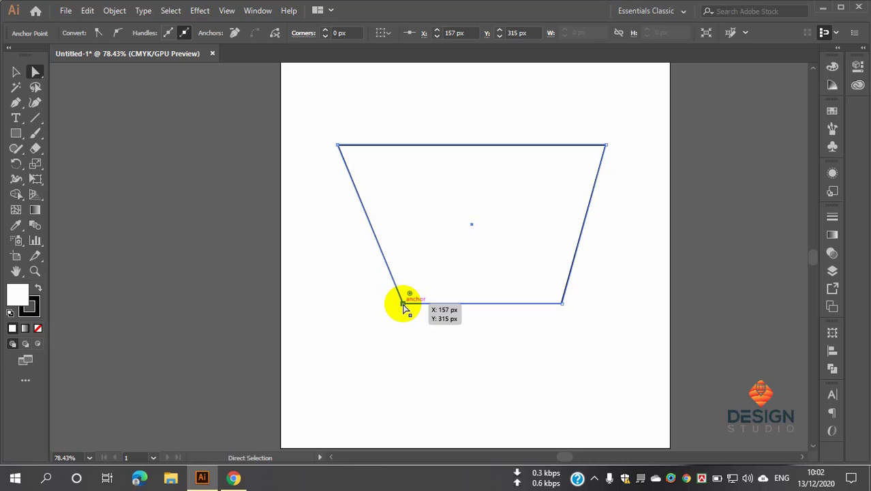
Deselect the shape, select only its upper-left anchor point and move it freely inward to about X 140 px, Y 119 px
{"action": "key", "text": "ctrl"}
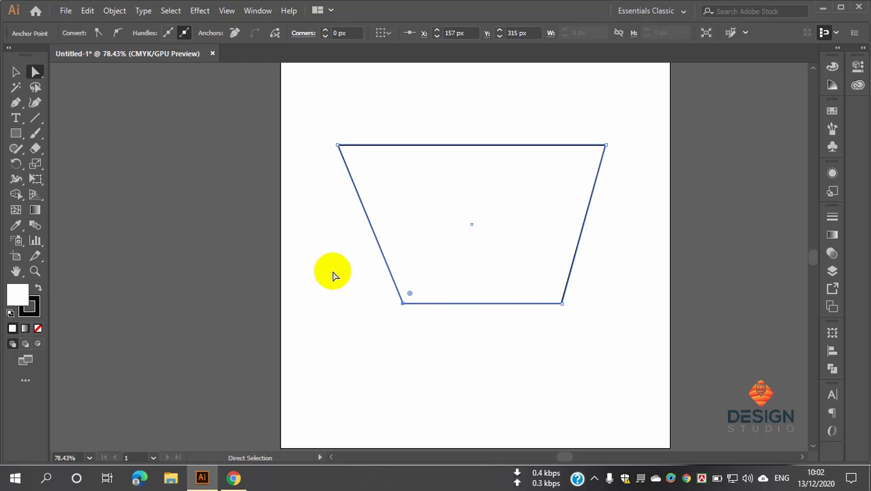
{"action": "left_click", "coordinate": [324, 103]}
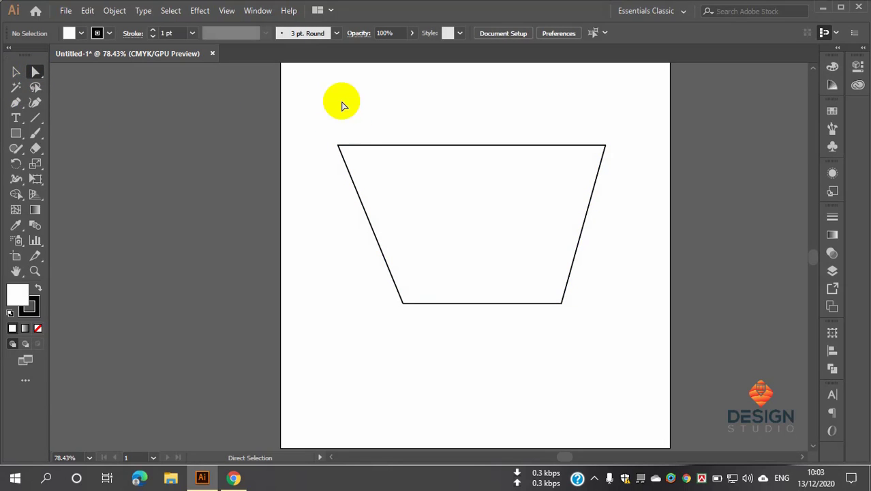
{"action": "left_click", "coordinate": [344, 145]}
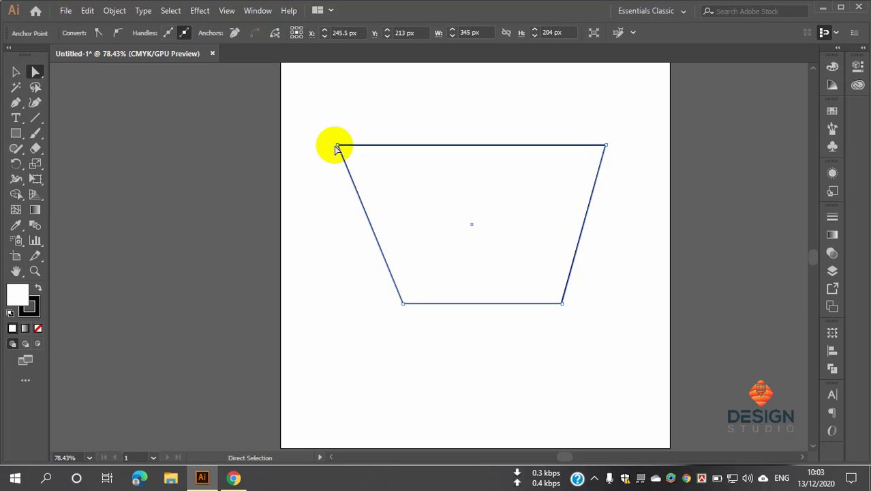
{"action": "left_click", "coordinate": [333, 143]}
{"action": "left_click", "coordinate": [338, 145]}
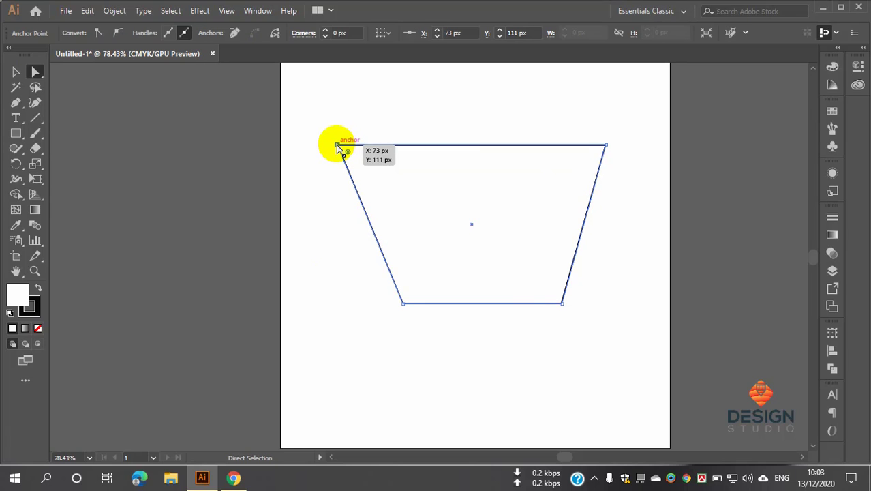
{"action": "left_click_drag", "start_coordinate": [337, 145], "coordinate": [390, 151]}
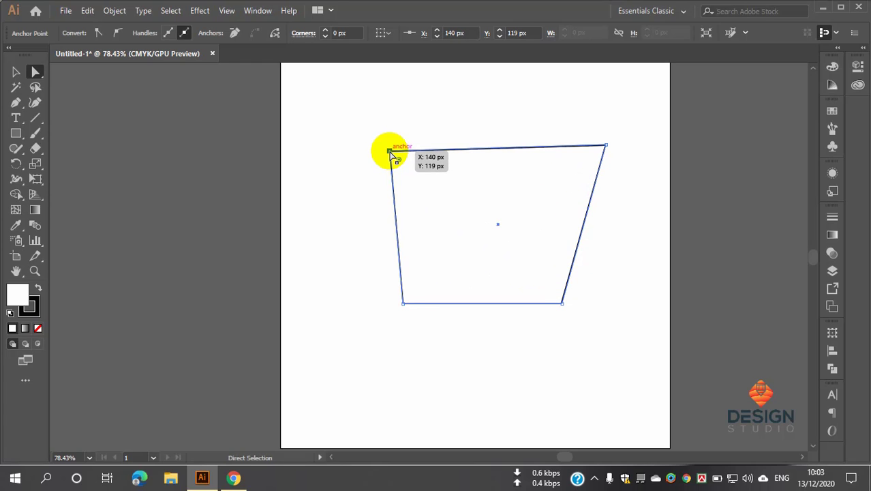
{"action": "key", "text": "ctrl"}
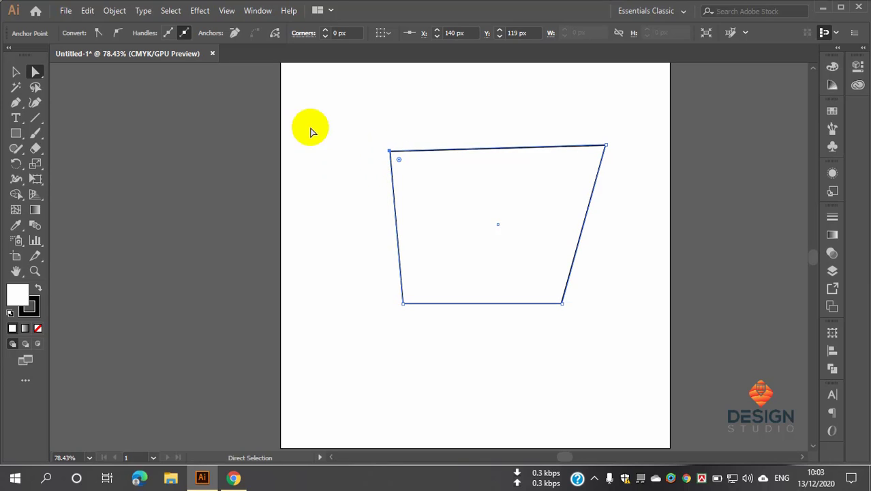
Select the whole reshaped quadrilateral with the Selection tool and delete it
{"action": "left_click", "coordinate": [15, 72]}
{"action": "left_click_drag", "start_coordinate": [327, 129], "coordinate": [568, 329]}
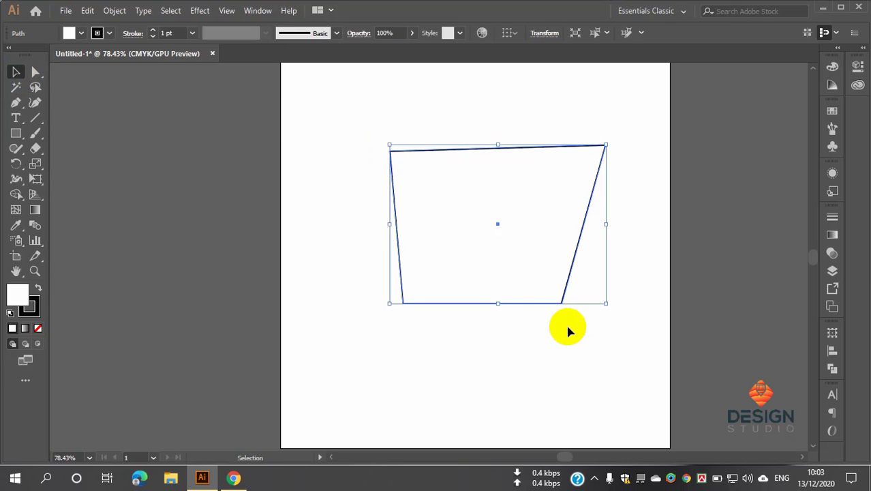
{"action": "key", "text": "Delete"}
Draw a 3-by-3 grid of nine equal, evenly spaced squares across the artboard with the Rectangle tool
{"action": "left_click", "coordinate": [17, 133]}
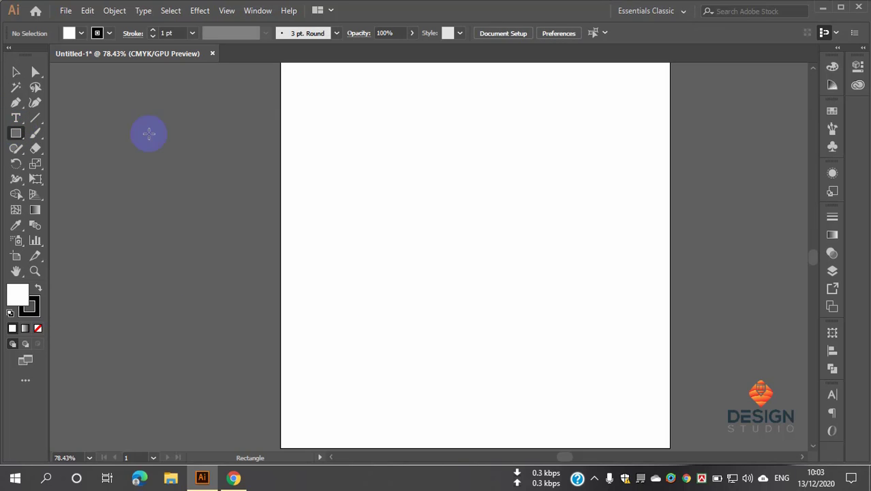
{"action": "left_click_drag", "start_coordinate": [311, 73], "coordinate": [646, 421]}
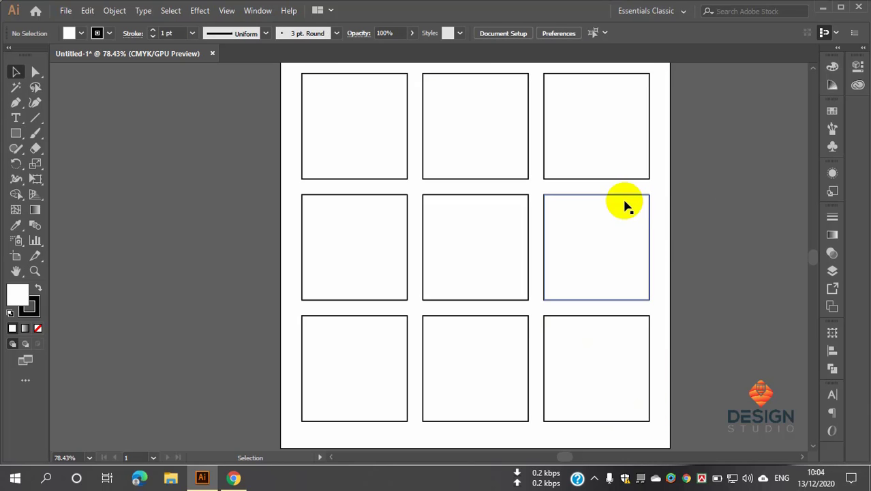
Select the grid's upper-left, upper-right and lower-right squares one at a time with the Selection tool
{"action": "left_click", "coordinate": [356, 125]}
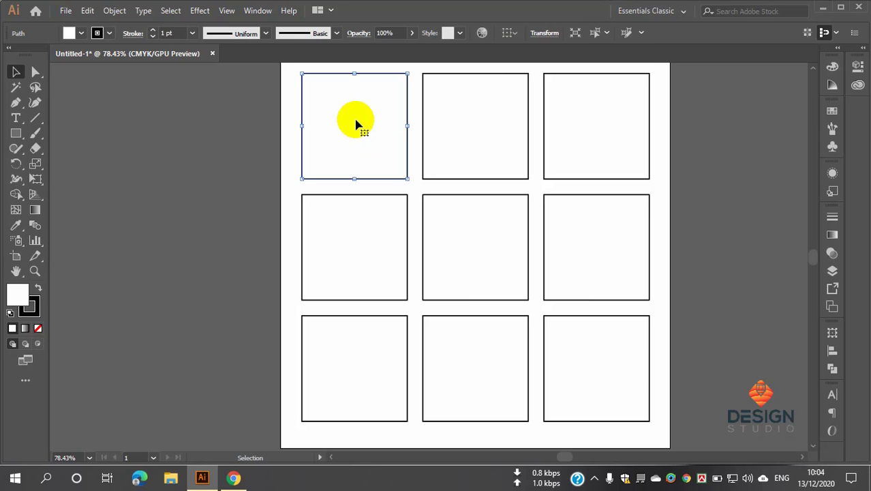
{"action": "left_click", "coordinate": [630, 115]}
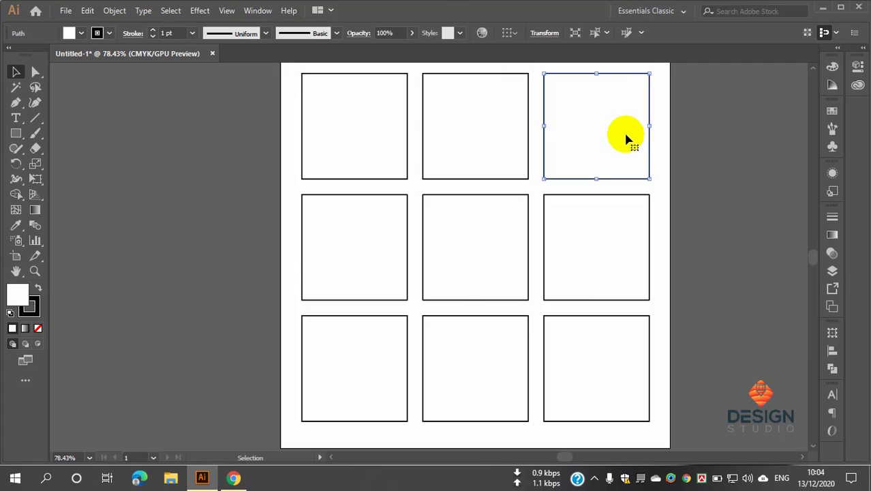
{"action": "left_click", "coordinate": [588, 363]}
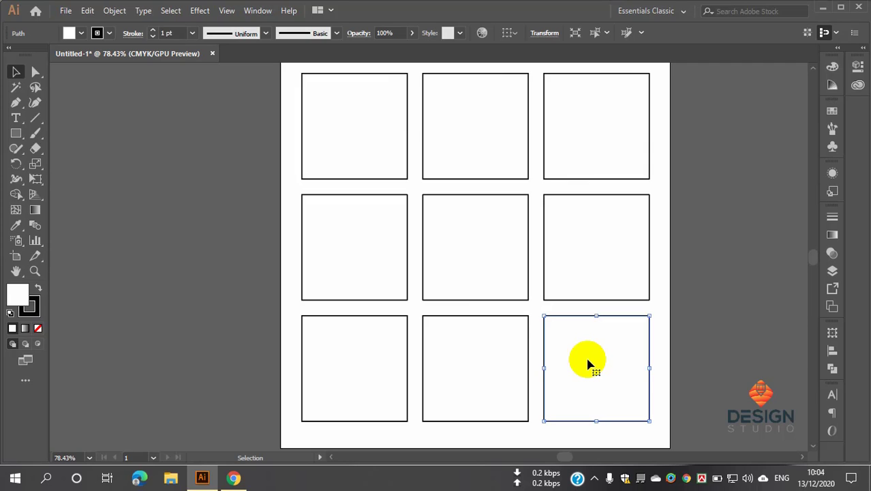
Select all nine squares with a marquee and try moving them together, undoing the move and clearing the selection
{"action": "left_click_drag", "start_coordinate": [282, 73], "coordinate": [661, 439]}
{"action": "scroll", "coordinate": [614, 354], "scroll_direction": "up", "scroll_amount": 1}
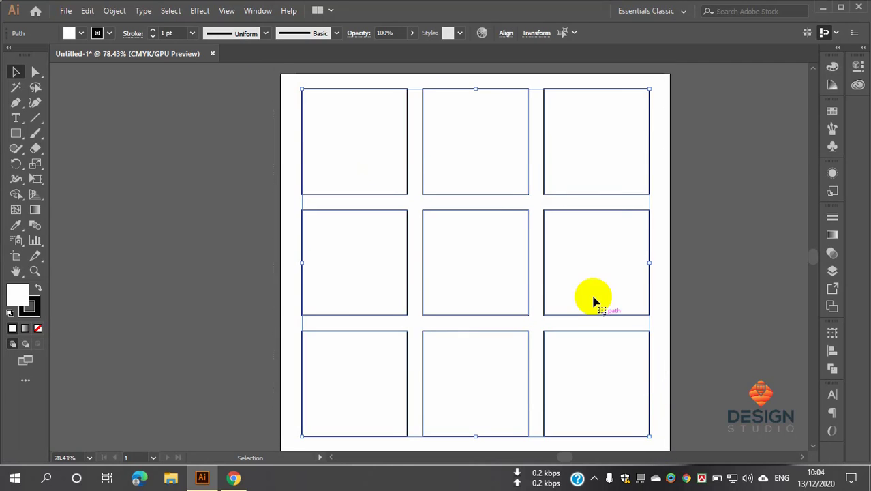
{"action": "left_click_drag", "start_coordinate": [586, 276], "coordinate": [340, 243]}
{"action": "key", "text": "ctrl+z"}
{"action": "left_click", "coordinate": [731, 204]}
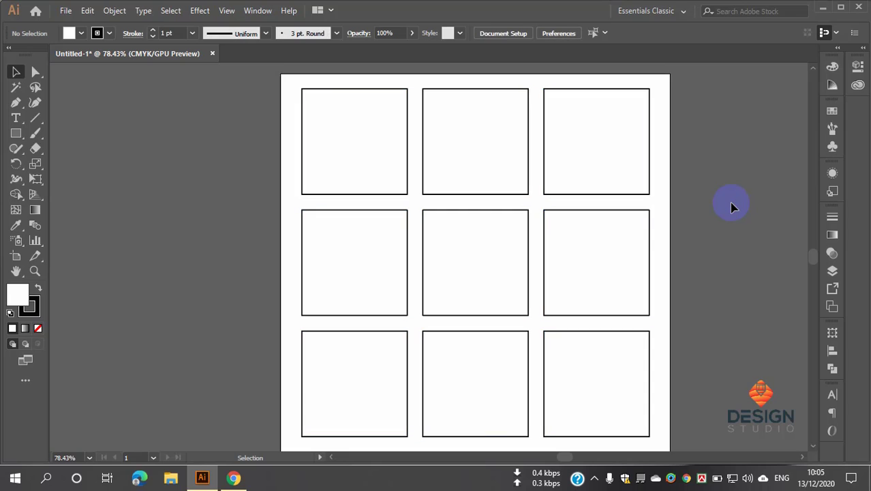
Select the upper-left, center and lower-right squares individually, each replacing the previous selection
{"action": "left_click", "coordinate": [335, 113]}
{"action": "left_click", "coordinate": [493, 263]}
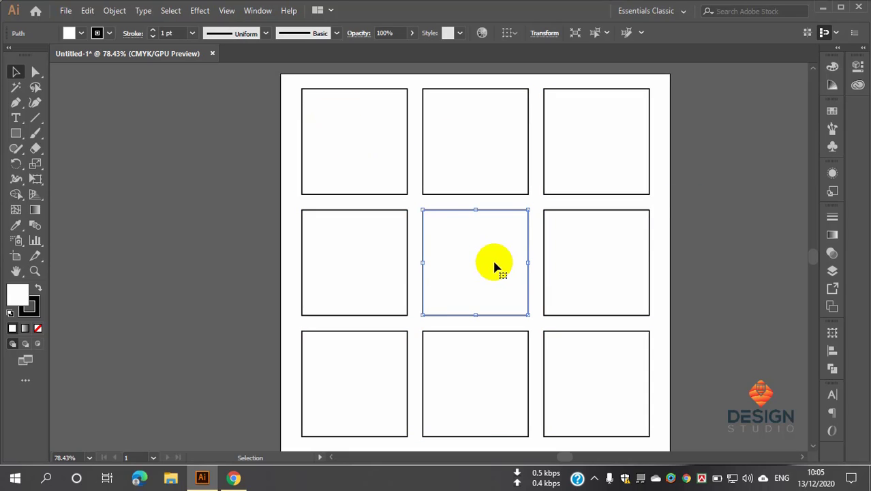
{"action": "left_click", "coordinate": [595, 387]}
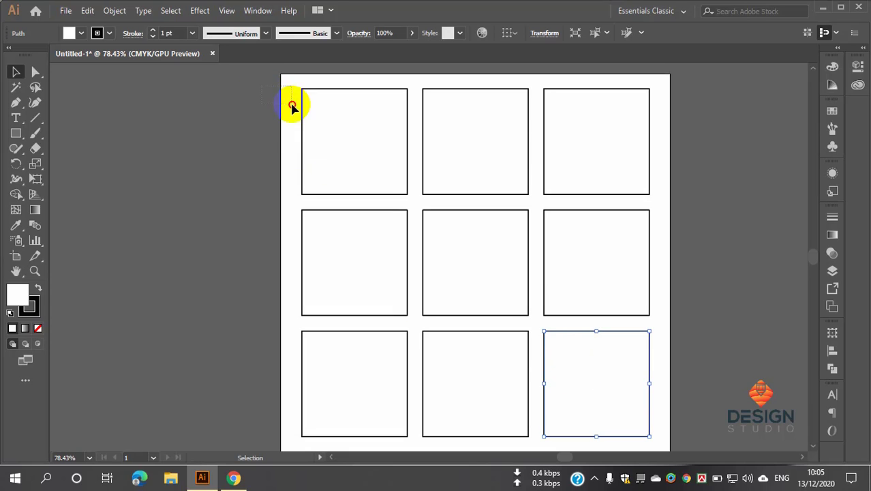
Marquee-select the entire grid again and shift it partly off the artboard's left edge, undoing the shift and deselecting
{"action": "left_click_drag", "start_coordinate": [262, 84], "coordinate": [699, 424]}
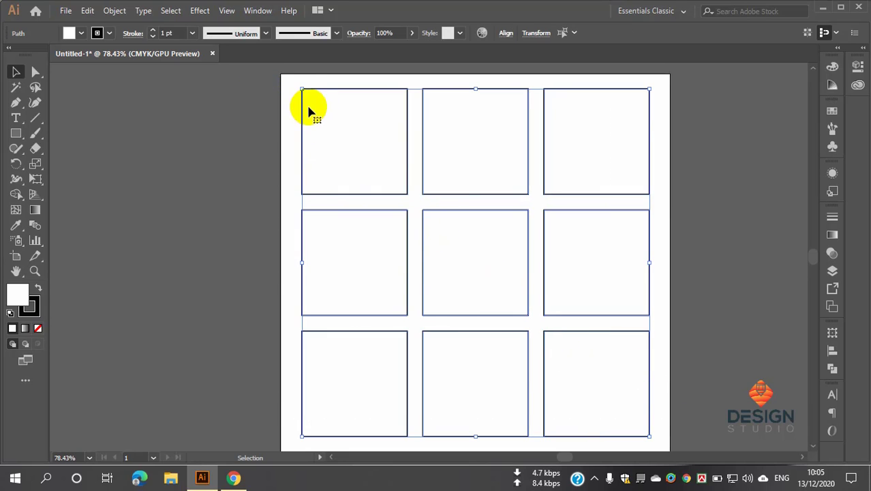
{"action": "left_click_drag", "start_coordinate": [486, 268], "coordinate": [258, 273]}
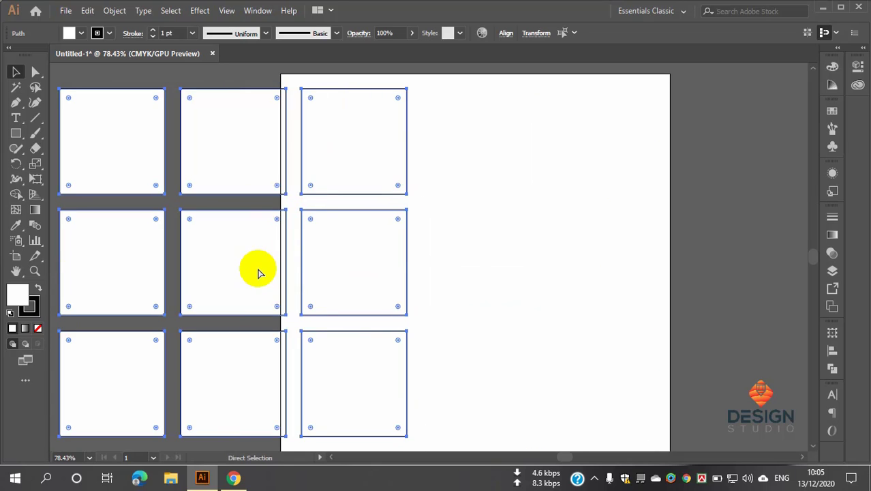
{"action": "key", "text": "ctrl+z"}
{"action": "left_click", "coordinate": [759, 217]}
{"action": "scroll", "coordinate": [525, 244], "scroll_direction": "down", "scroll_amount": 1}
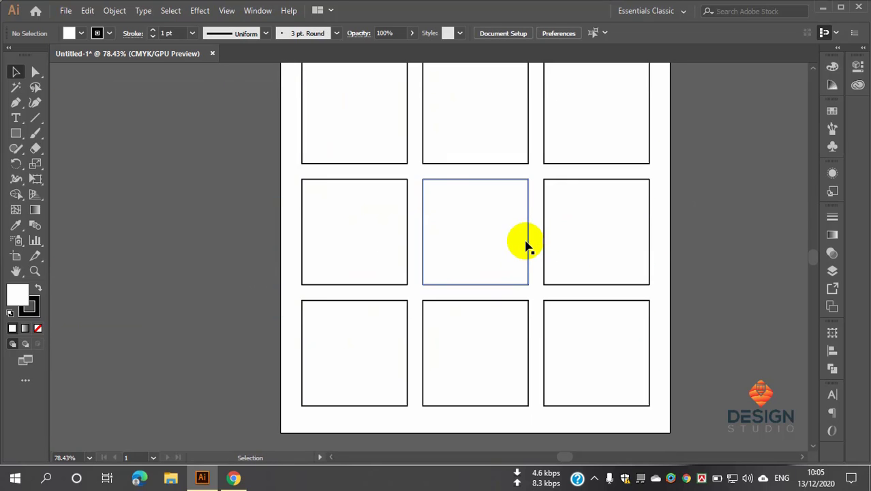
{"action": "scroll", "coordinate": [525, 243], "scroll_direction": "up", "scroll_amount": 1}
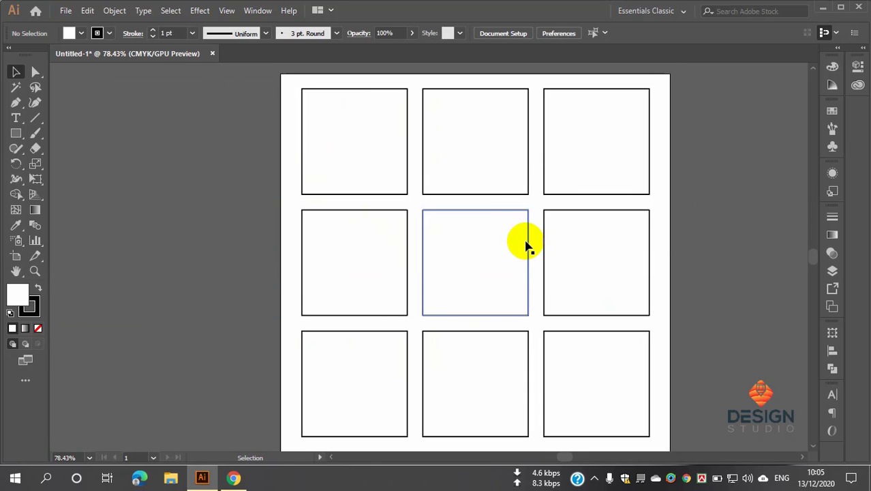
Select the upper-left, center and lower-right squares together and move them left, mostly off the artboard
{"action": "left_click", "coordinate": [367, 142]}
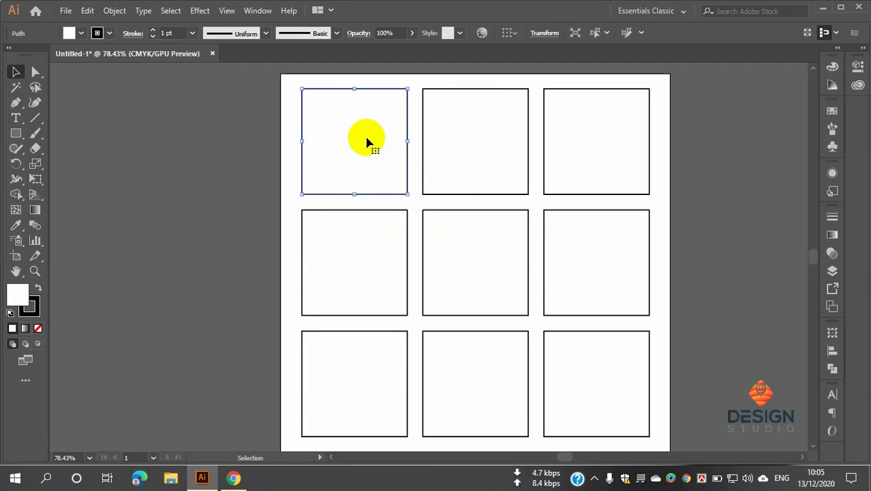
{"action": "left_click", "coordinate": [488, 262], "text": "shift"}
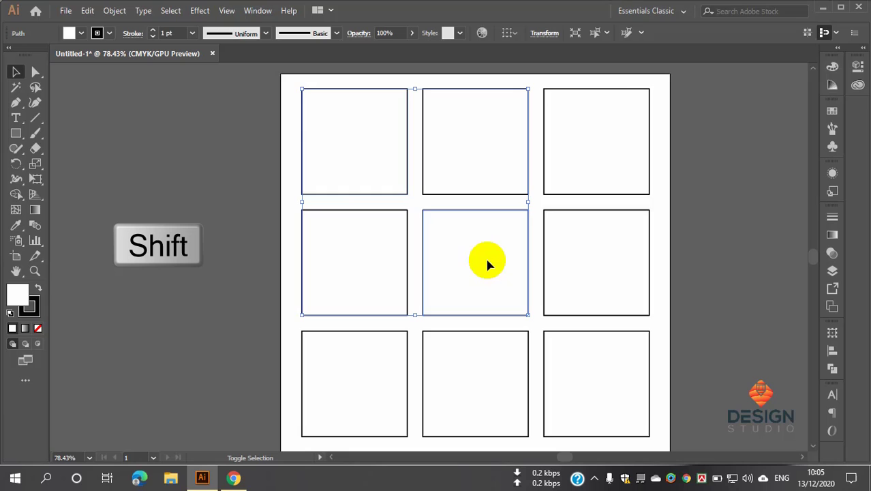
{"action": "left_click", "coordinate": [606, 392], "text": "shift"}
{"action": "left_click_drag", "start_coordinate": [505, 272], "coordinate": [191, 282]}
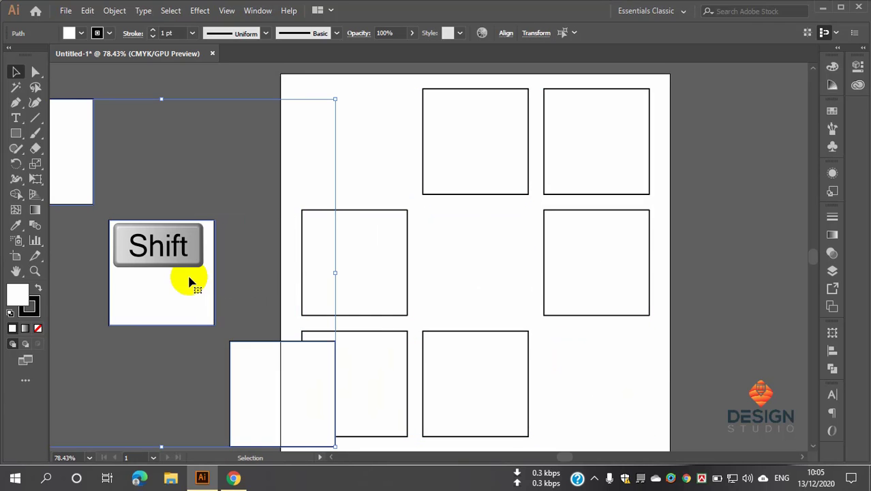
Move the three diagonal squares back into their gaps in the grid and deselect them
{"action": "scroll", "coordinate": [287, 259], "scroll_direction": "down", "scroll_amount": 3}
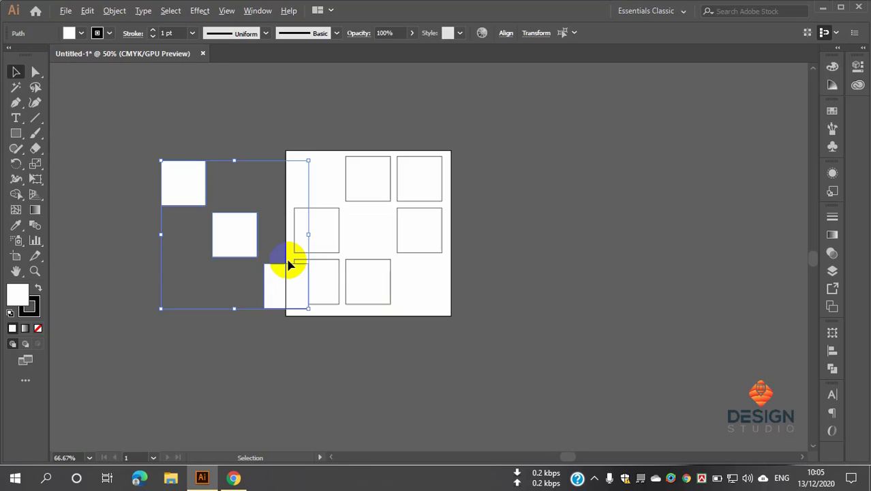
{"action": "scroll", "coordinate": [288, 265], "scroll_direction": "down", "scroll_amount": 1}
{"action": "left_click_drag", "start_coordinate": [263, 238], "coordinate": [366, 252]}
{"action": "scroll", "coordinate": [364, 215], "scroll_direction": "up", "scroll_amount": 2}
{"action": "left_click", "coordinate": [588, 184]}
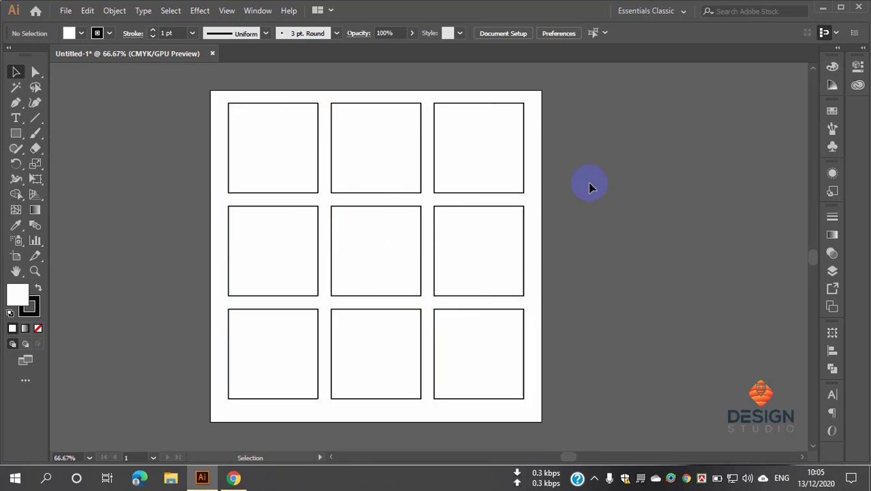
Select the upper-left, center and lower-right squares together, move them right off the artboard, and undo the move
{"action": "key", "text": "shift"}
{"action": "left_click", "coordinate": [278, 159], "text": "shift"}
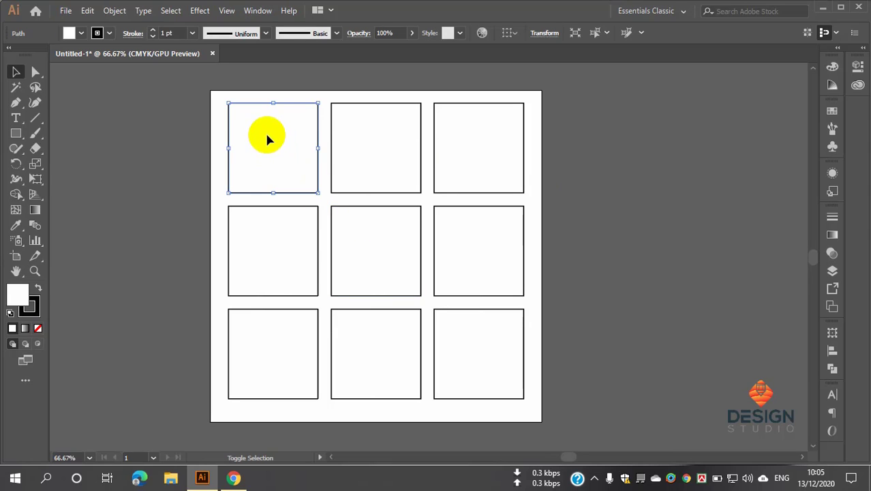
{"action": "left_click", "coordinate": [363, 244], "text": "shift"}
{"action": "left_click", "coordinate": [476, 348], "text": "shift"}
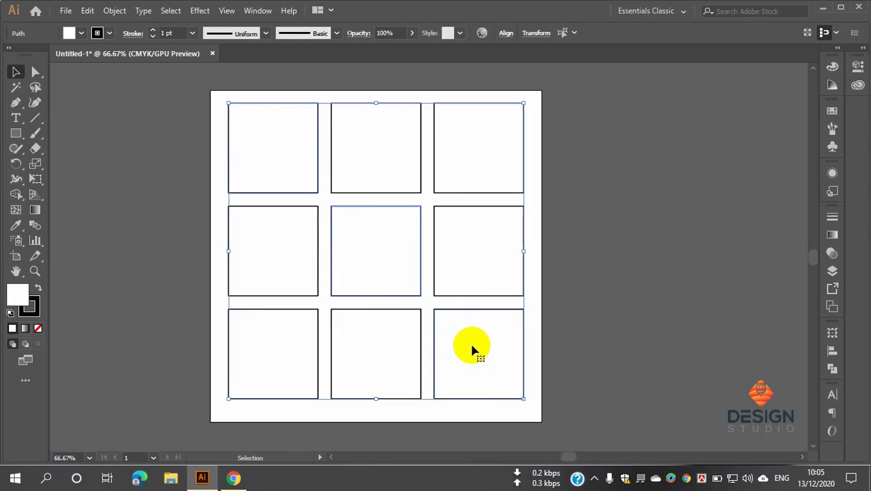
{"action": "left_click_drag", "start_coordinate": [473, 347], "coordinate": [703, 340]}
{"action": "key", "text": "ctrl+z"}
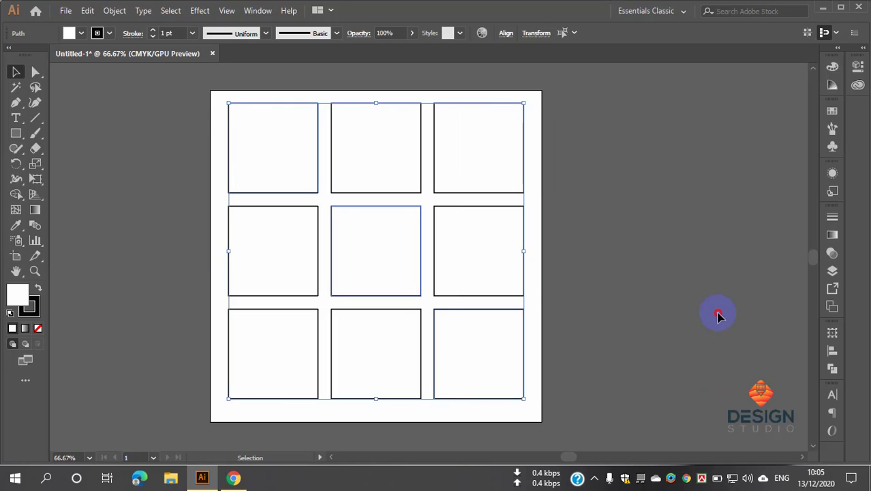
Marquee-select the entire grid, then remove the upper-right, center and lower-left squares from the selection
{"action": "left_click_drag", "start_coordinate": [160, 93], "coordinate": [608, 428]}
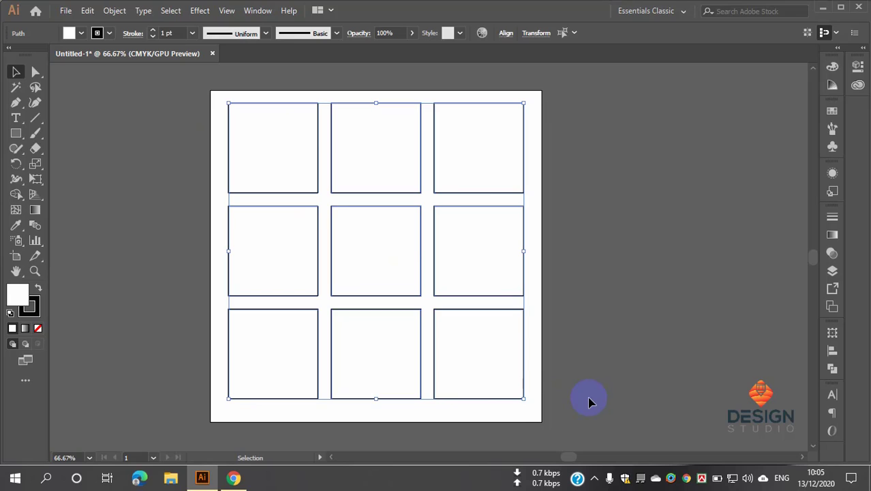
{"action": "left_click_drag", "start_coordinate": [527, 301], "coordinate": [527, 300]}
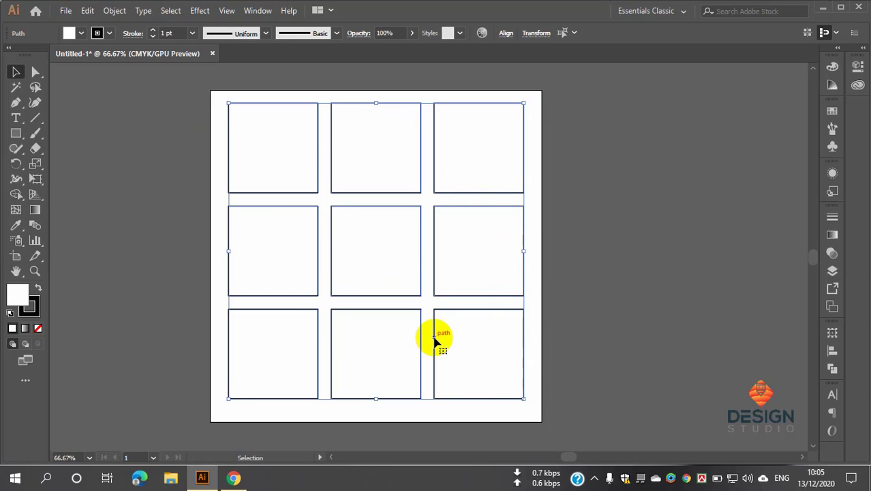
{"action": "key", "text": "shift"}
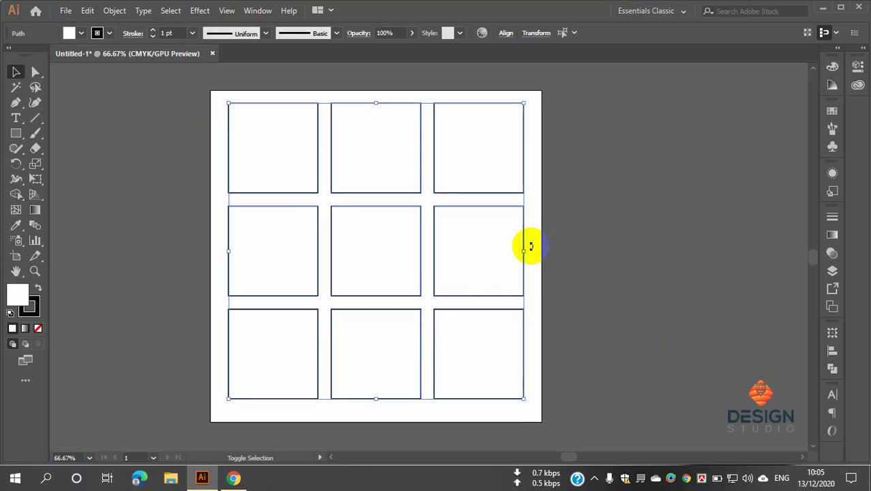
{"action": "left_click", "coordinate": [490, 158], "text": "shift"}
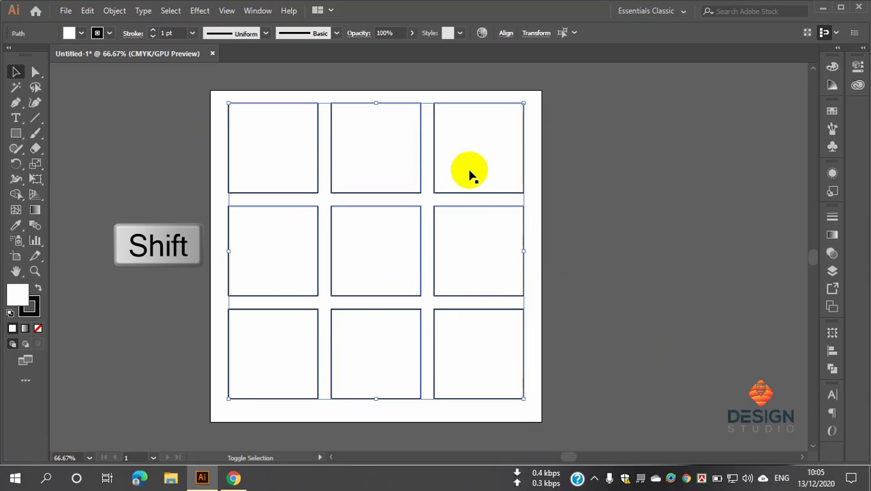
{"action": "left_click", "coordinate": [390, 238], "text": "shift"}
{"action": "left_click", "coordinate": [279, 341], "text": "shift"}
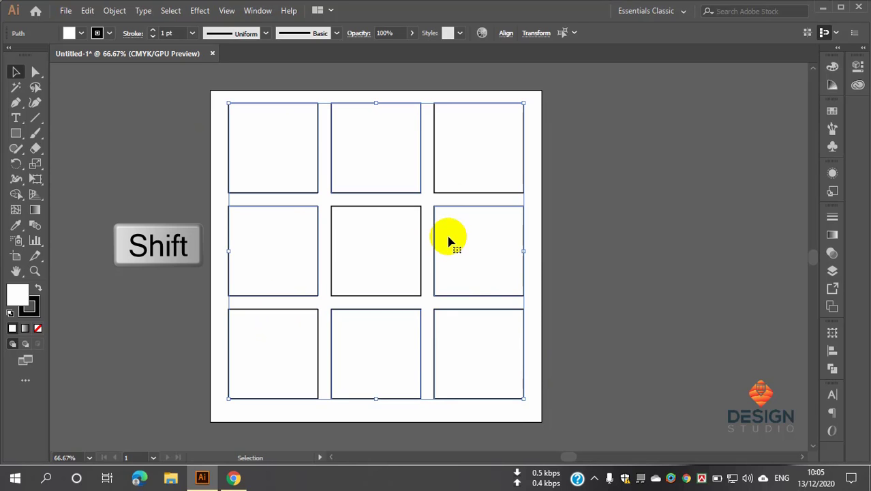
Move the six selected squares right, off the artboard, then undo the move and return to the Selection tool
{"action": "left_click_drag", "start_coordinate": [350, 146], "coordinate": [709, 156]}
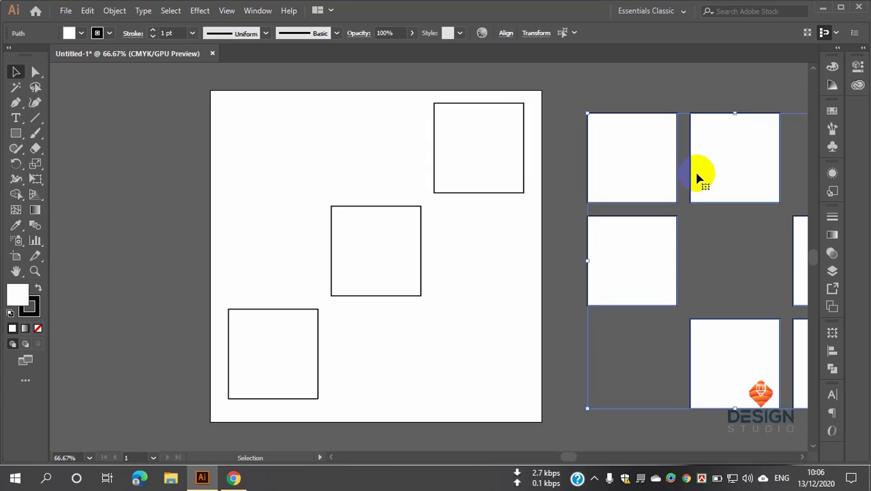
{"action": "key", "text": "ctrl+z"}
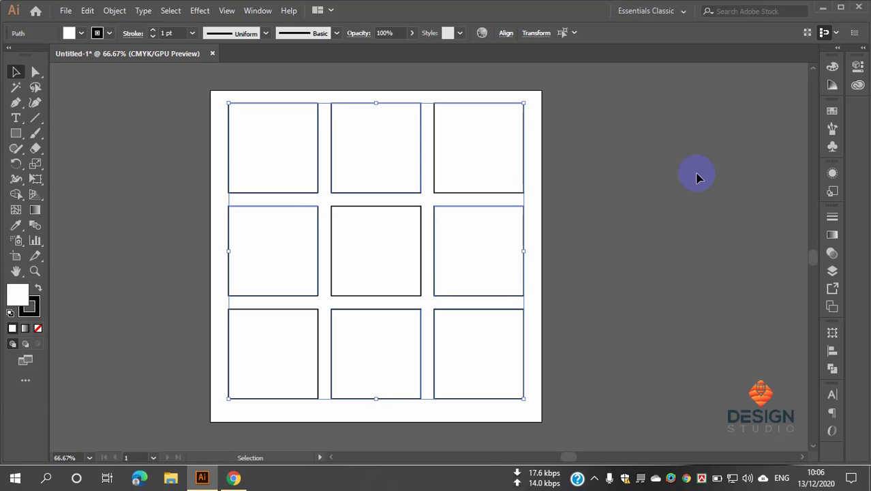
{"action": "key", "text": "a"}
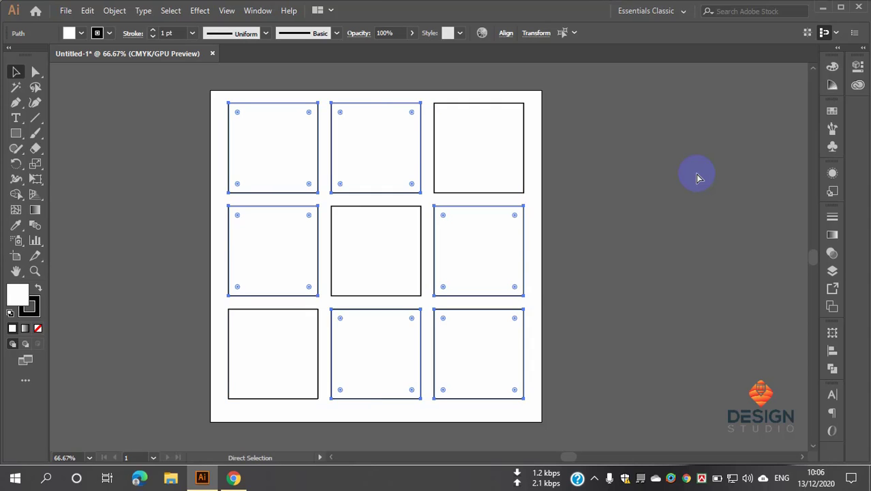
{"action": "key", "text": "ctrl+a"}
{"action": "key", "text": "v"}
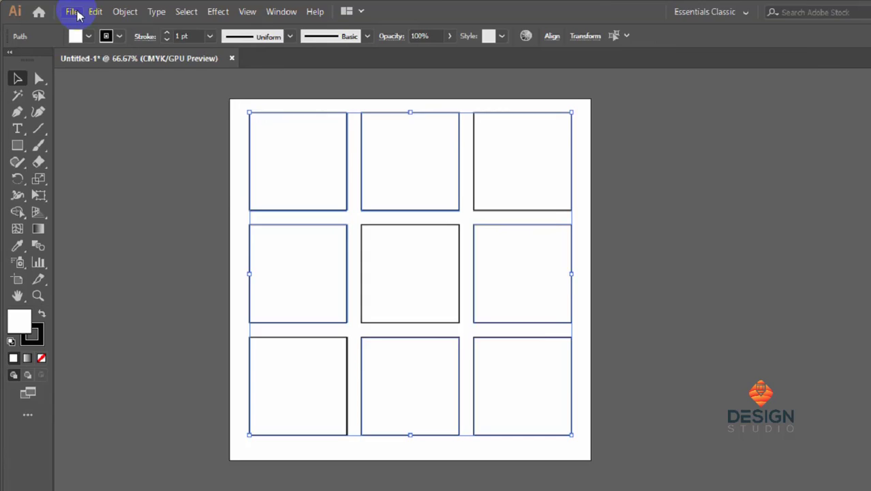
Start saving the document under a new name and set the file name to "class 5"
{"action": "left_click", "coordinate": [66, 11]}
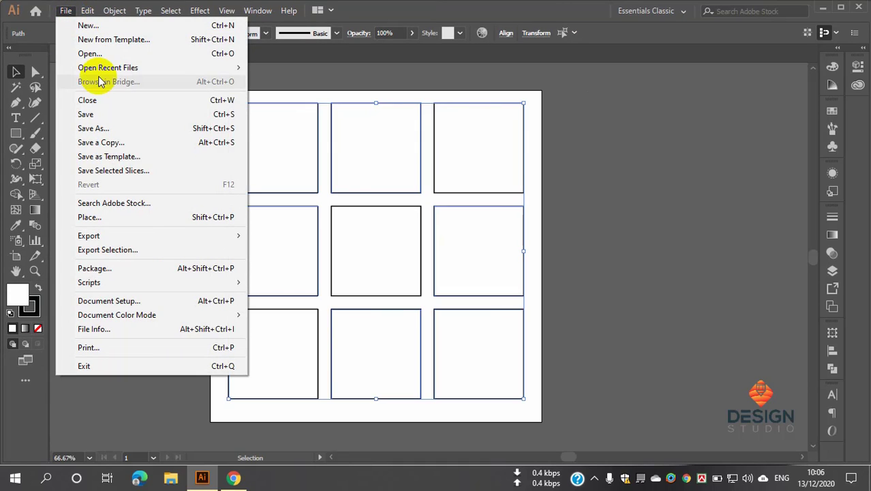
{"action": "left_click", "coordinate": [123, 131]}
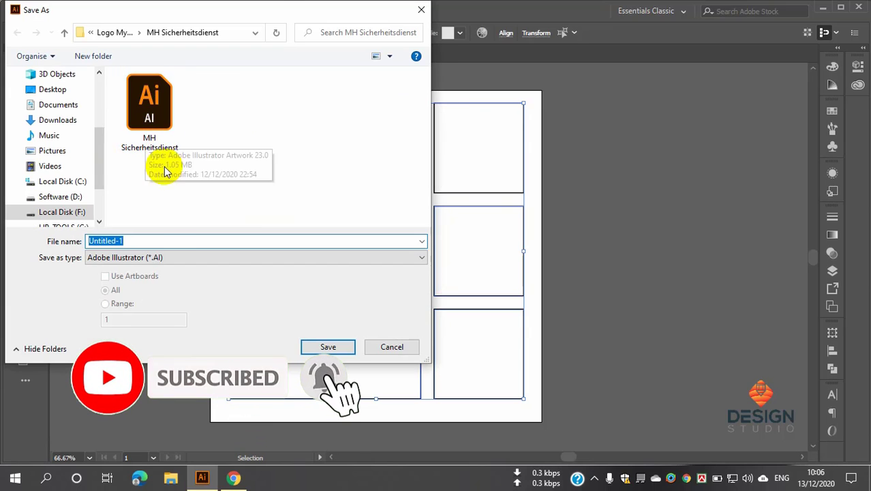
{"action": "left_click", "coordinate": [140, 240]}
{"action": "left_click_drag", "start_coordinate": [141, 240], "coordinate": [68, 244]}
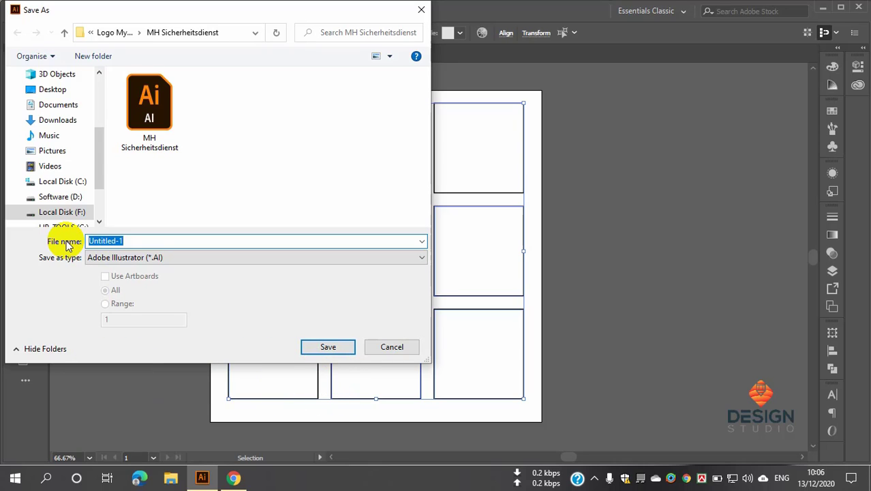
{"action": "type", "text": "c"}
{"action": "key", "text": "BackSpace"}
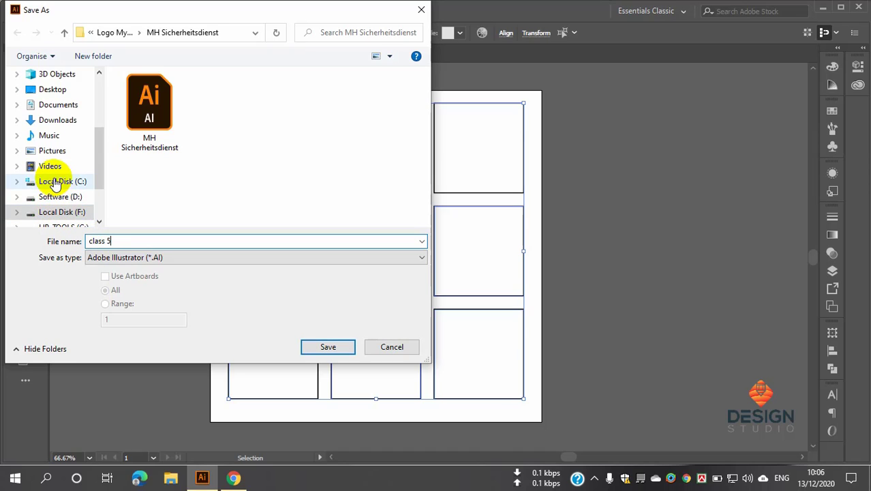
Choose the Level-1 folder on Local Disk (F:) as the save location
{"action": "left_click", "coordinate": [71, 215]}
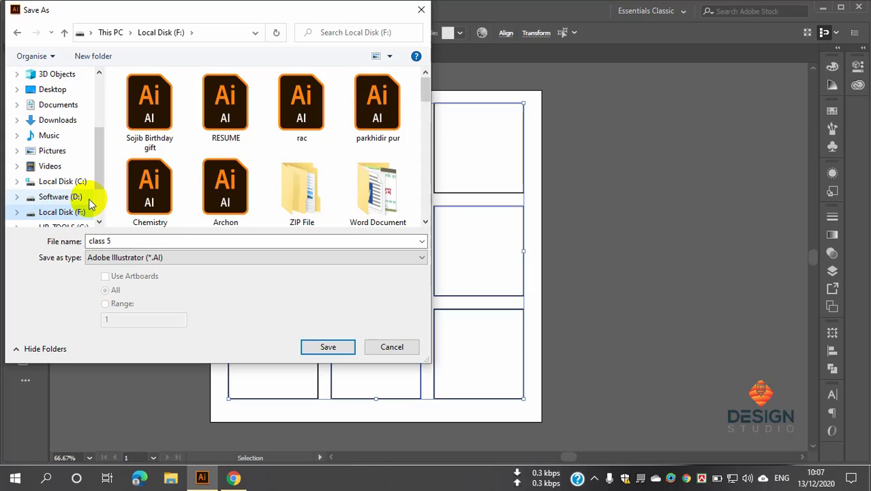
{"action": "scroll", "coordinate": [287, 176], "scroll_direction": "down", "scroll_amount": 2}
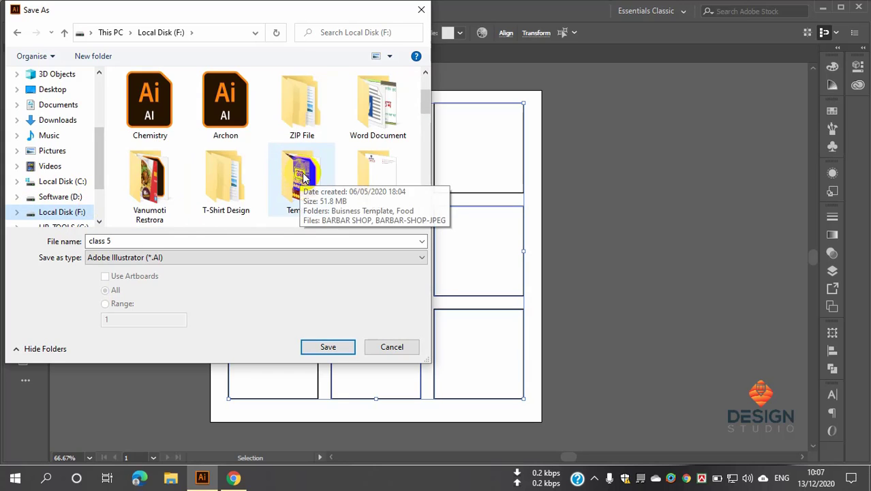
{"action": "scroll", "coordinate": [305, 176], "scroll_direction": "down", "scroll_amount": 2}
{"action": "scroll", "coordinate": [314, 176], "scroll_direction": "down", "scroll_amount": 1}
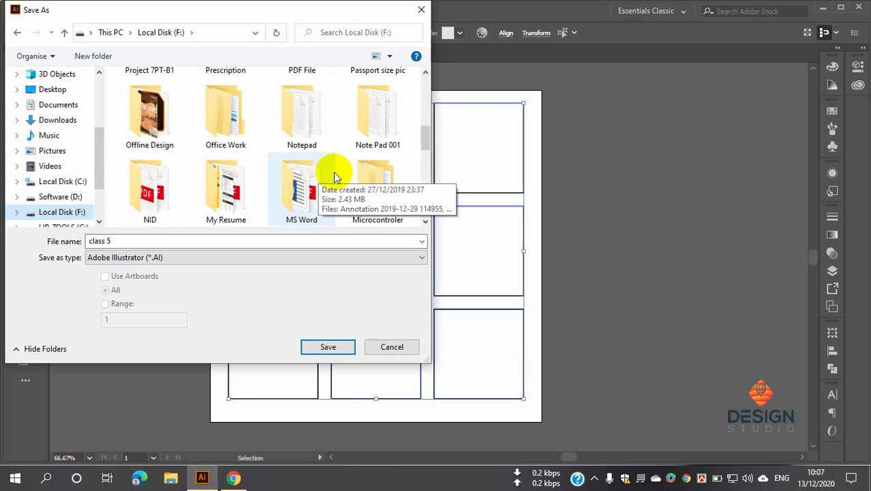
{"action": "scroll", "coordinate": [321, 167], "scroll_direction": "down", "scroll_amount": 1}
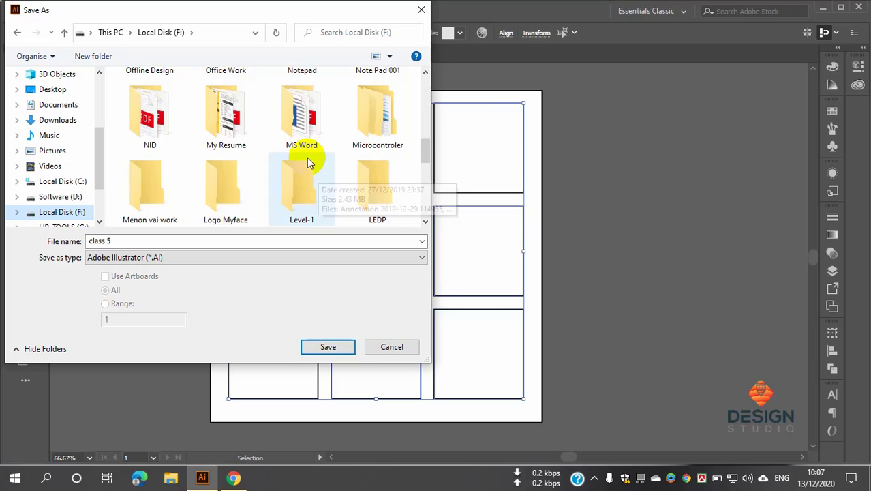
{"action": "double_click", "coordinate": [293, 190]}
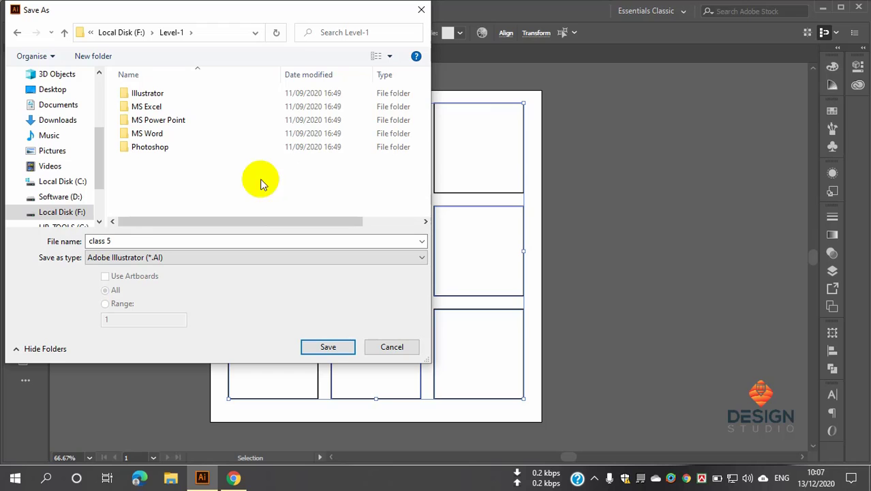
Save the file in Adobe Illustrator format, reviewing the version choices and keeping Illustrator CC with the default options
{"action": "left_click", "coordinate": [328, 347]}
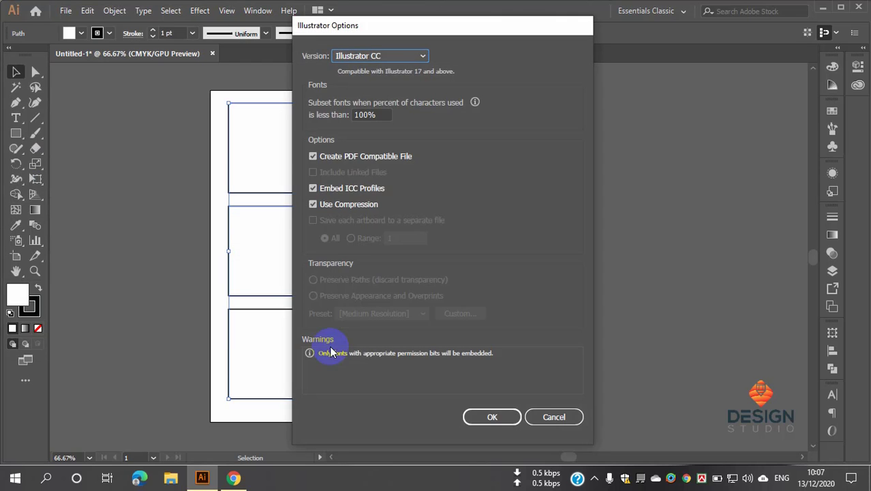
{"action": "left_click", "coordinate": [424, 58]}
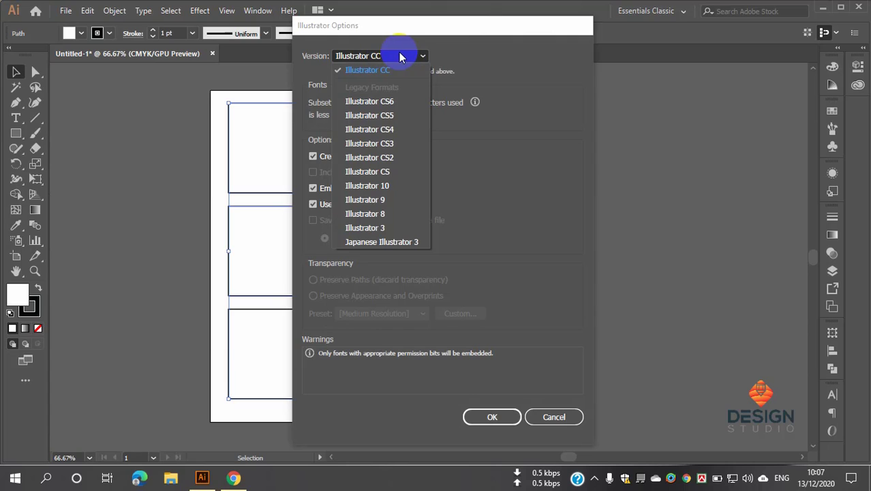
{"action": "left_click", "coordinate": [415, 57]}
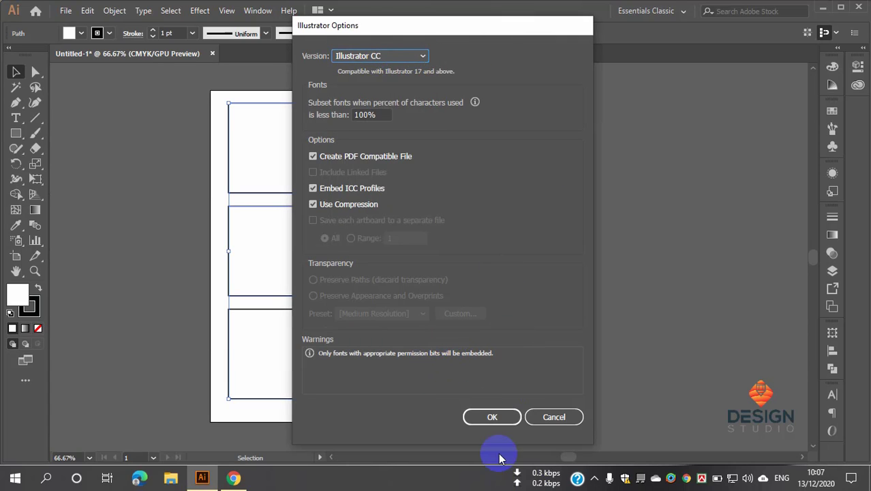
{"action": "left_click", "coordinate": [492, 417]}
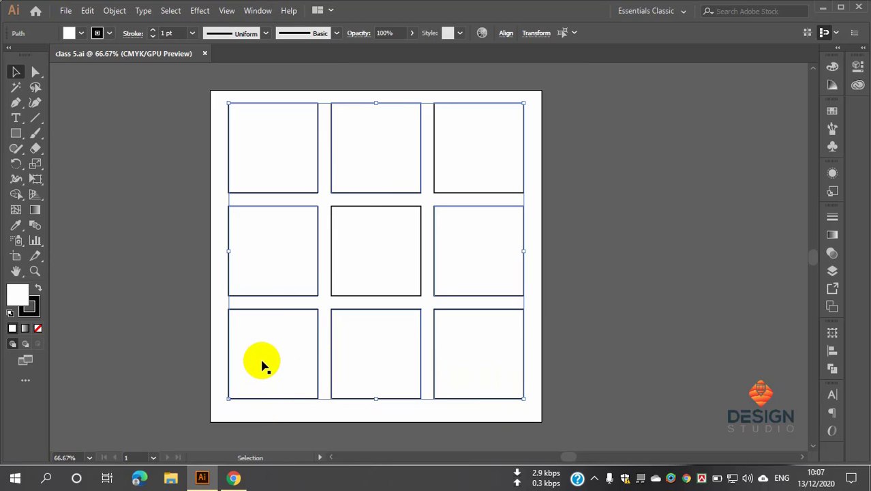
Set up a Save for Web (Legacy) export as PNG-24, previewing transparency and leaving it turned off
{"action": "left_click", "coordinate": [66, 12]}
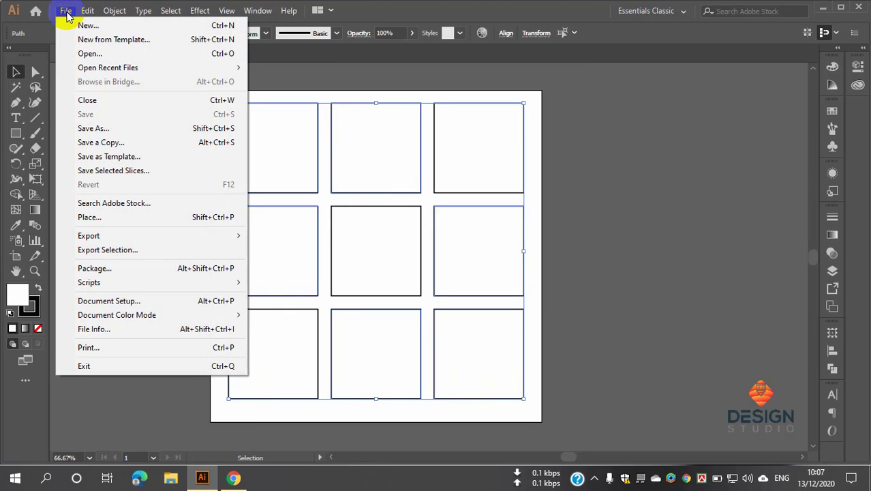
{"action": "mouse_move", "coordinate": [91, 235]}
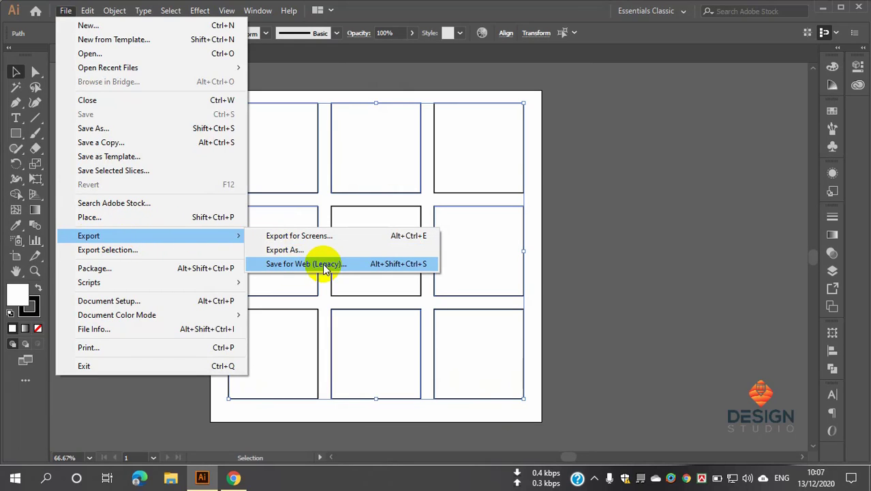
{"action": "left_click", "coordinate": [300, 268]}
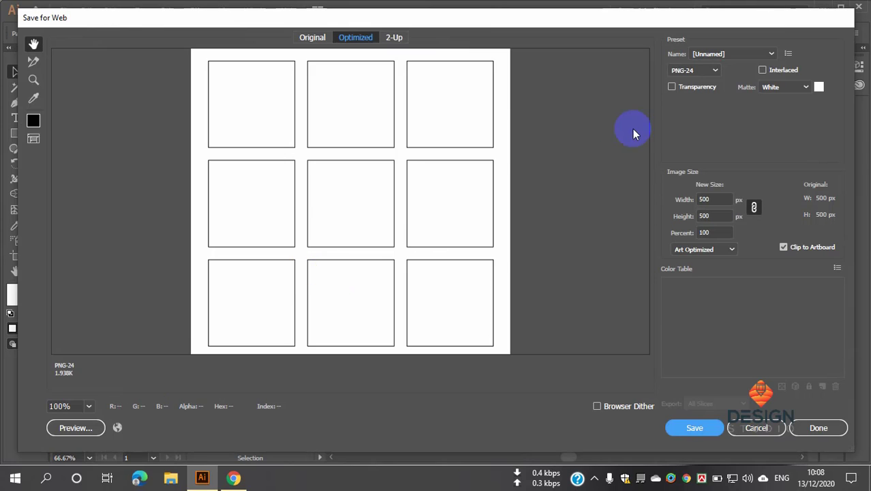
{"action": "left_click", "coordinate": [714, 70]}
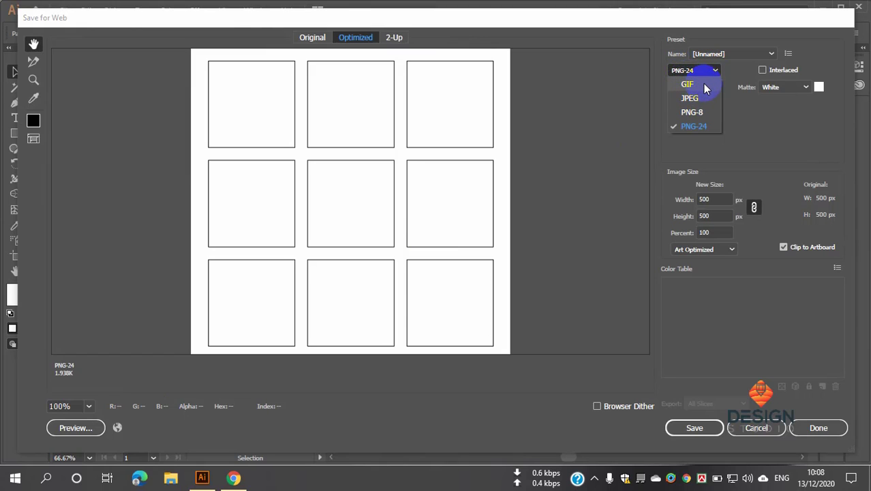
{"action": "left_click", "coordinate": [700, 126]}
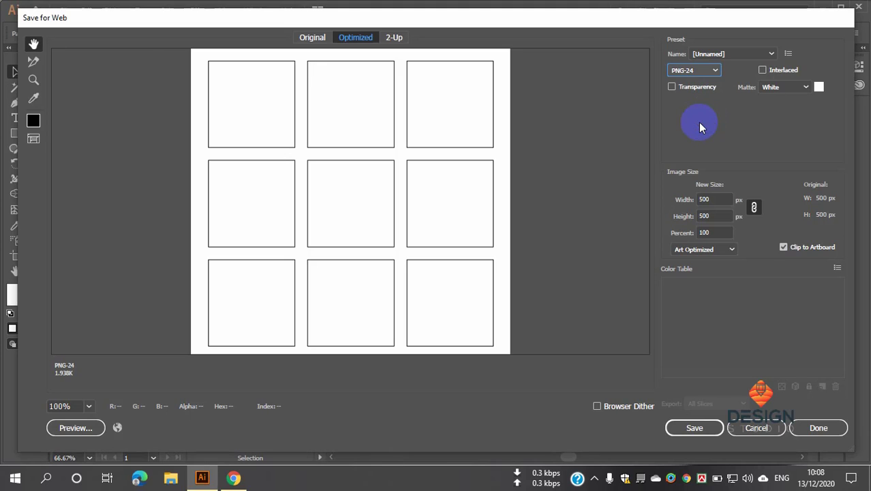
{"action": "left_click", "coordinate": [673, 87]}
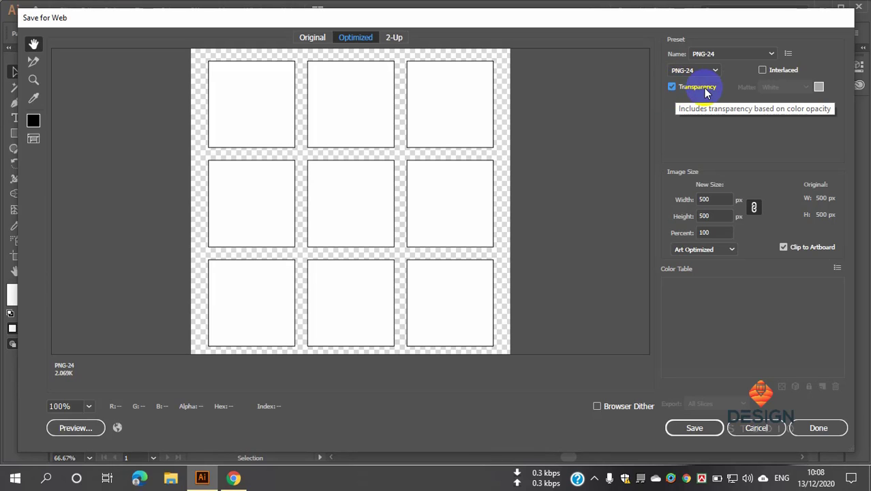
{"action": "left_click", "coordinate": [672, 87]}
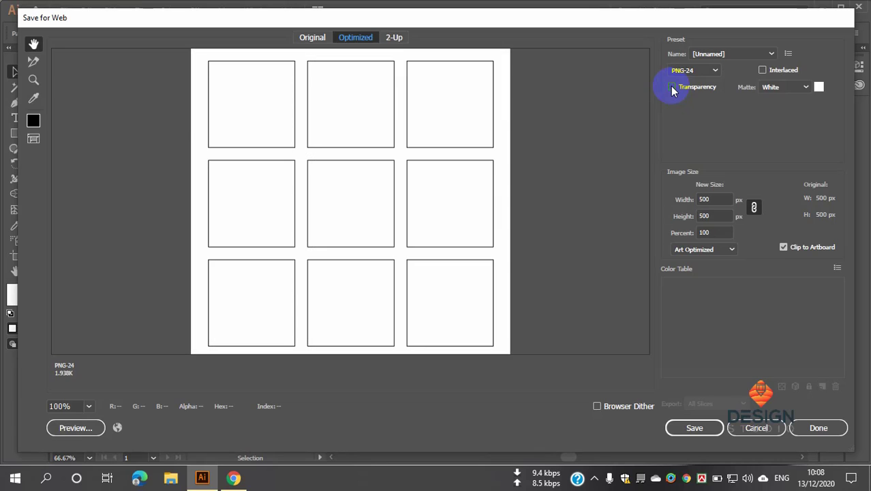
Save the PNG-24 export to the Desktop folder, keeping the file name class-5
{"action": "left_click", "coordinate": [693, 430]}
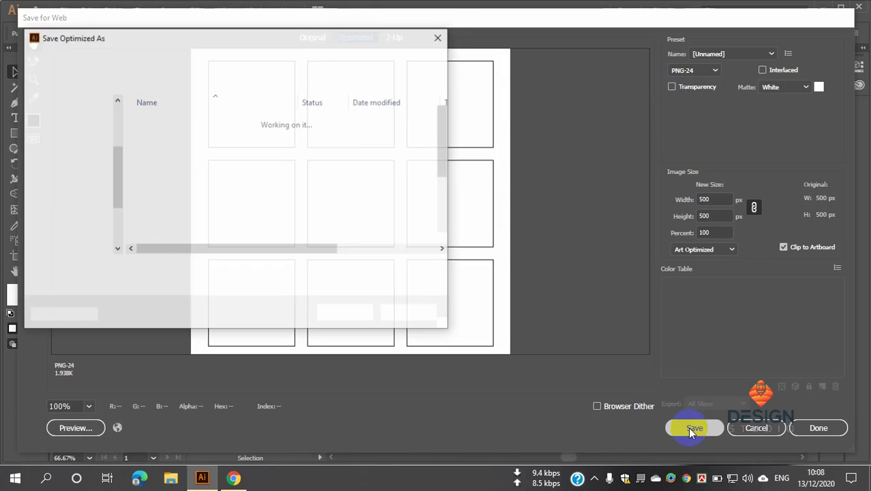
{"action": "scroll", "coordinate": [126, 211], "scroll_direction": "down", "scroll_amount": 2}
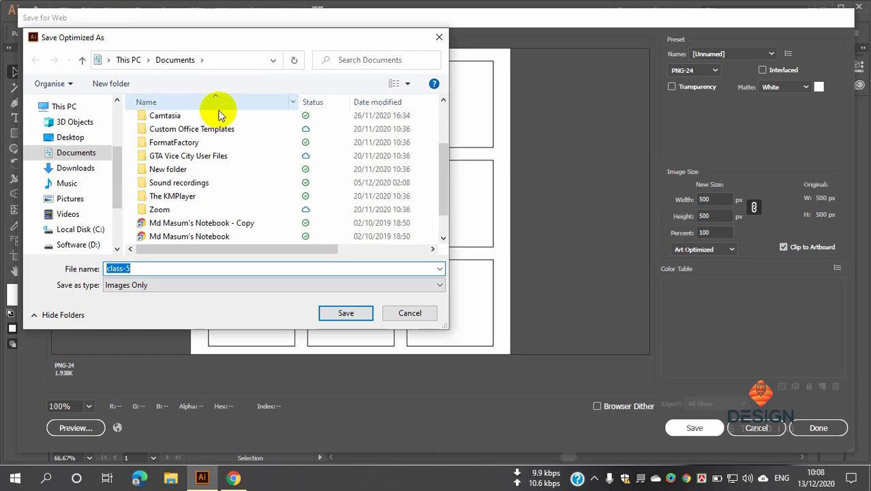
{"action": "scroll", "coordinate": [141, 217], "scroll_direction": "down", "scroll_amount": 1}
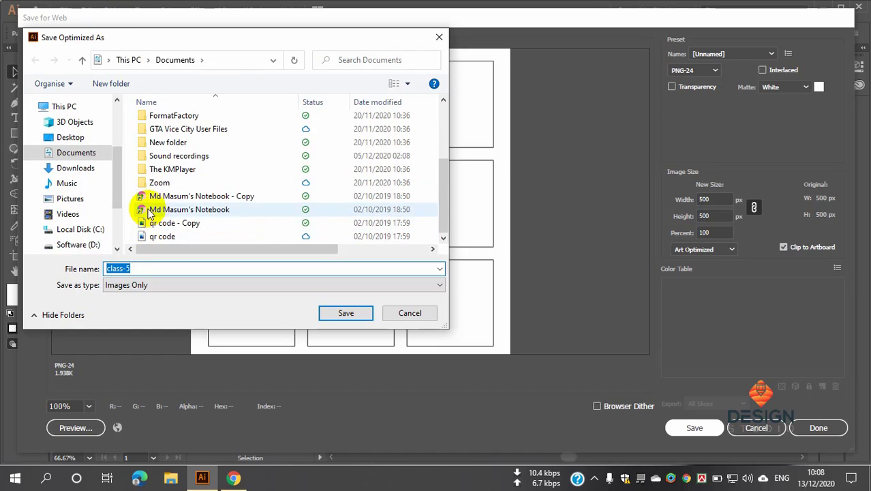
{"action": "scroll", "coordinate": [145, 184], "scroll_direction": "up", "scroll_amount": 3}
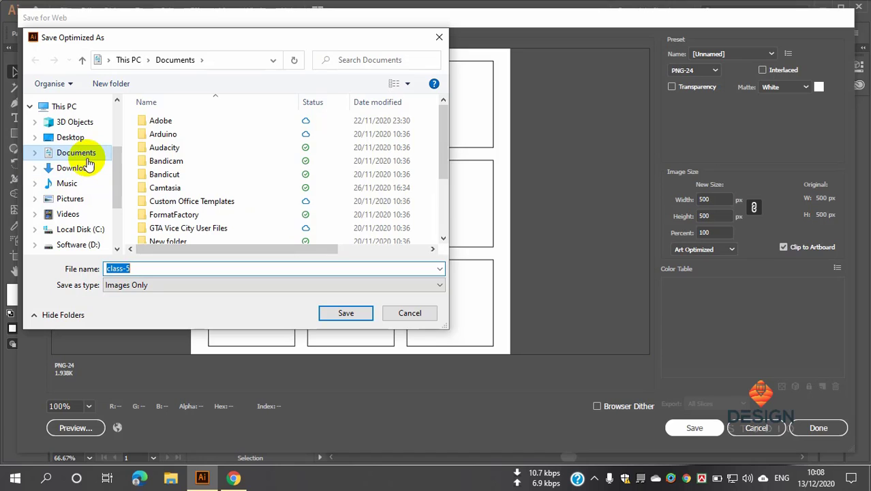
{"action": "left_click", "coordinate": [71, 139]}
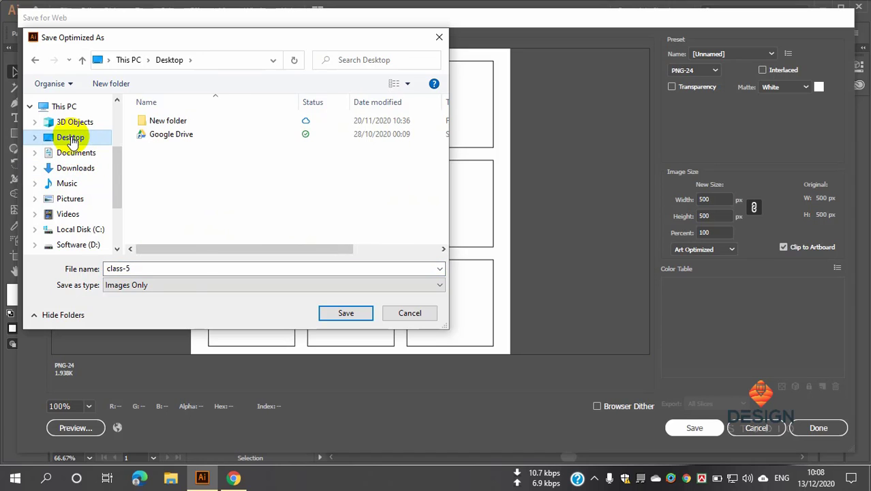
{"action": "double_click", "coordinate": [144, 269]}
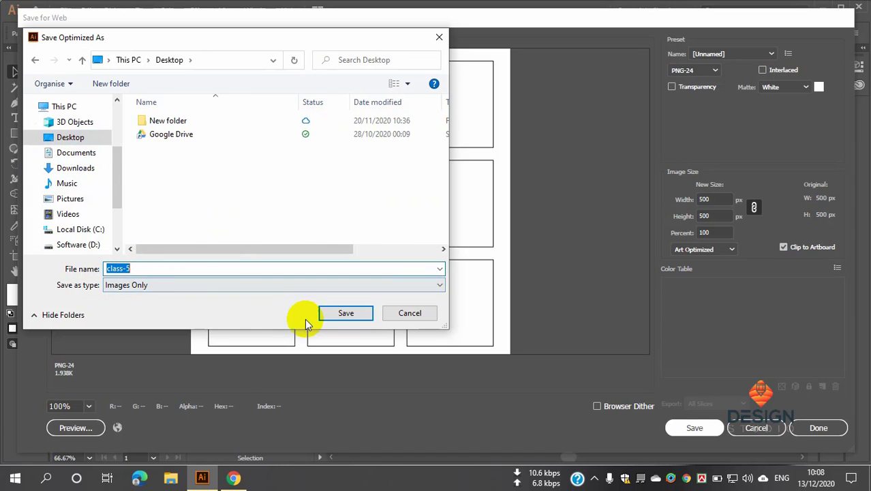
{"action": "left_click", "coordinate": [348, 312]}
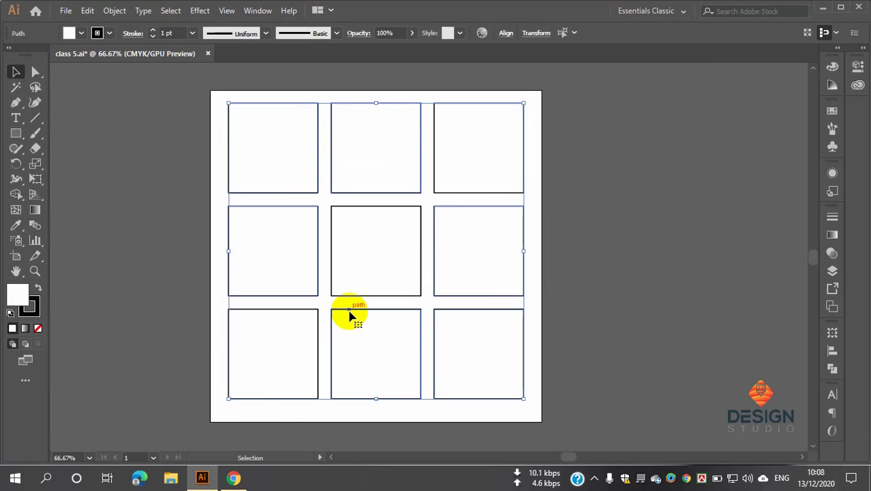
Check the exported class-5 image from the desktop in the photo viewer, close it and return to Illustrator
{"action": "left_click", "coordinate": [826, 9]}
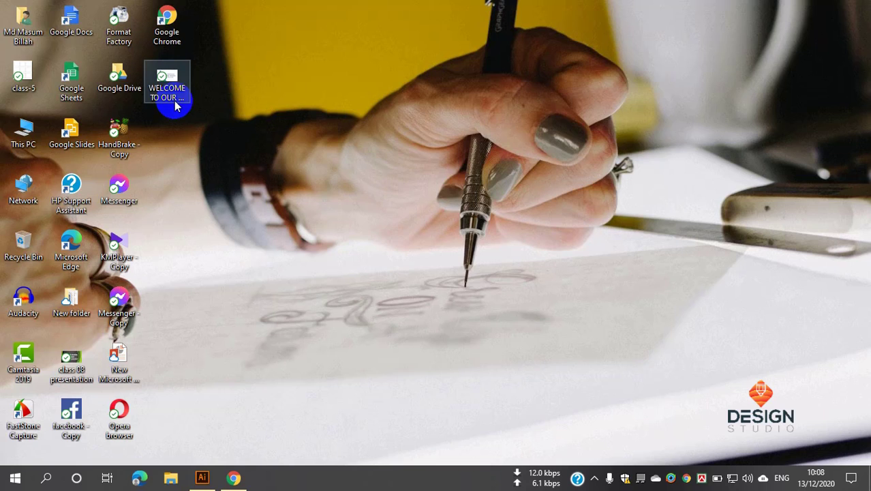
{"action": "left_click", "coordinate": [16, 81]}
{"action": "double_click", "coordinate": [25, 73]}
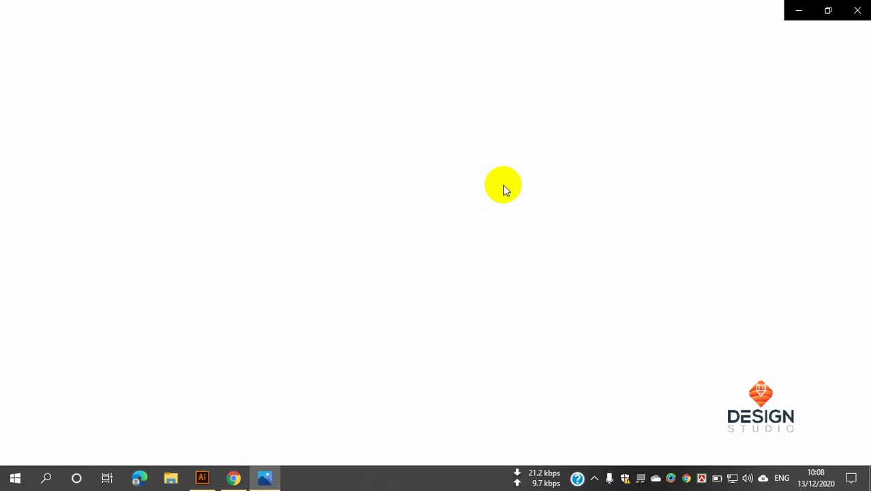
{"action": "left_click", "coordinate": [858, 10]}
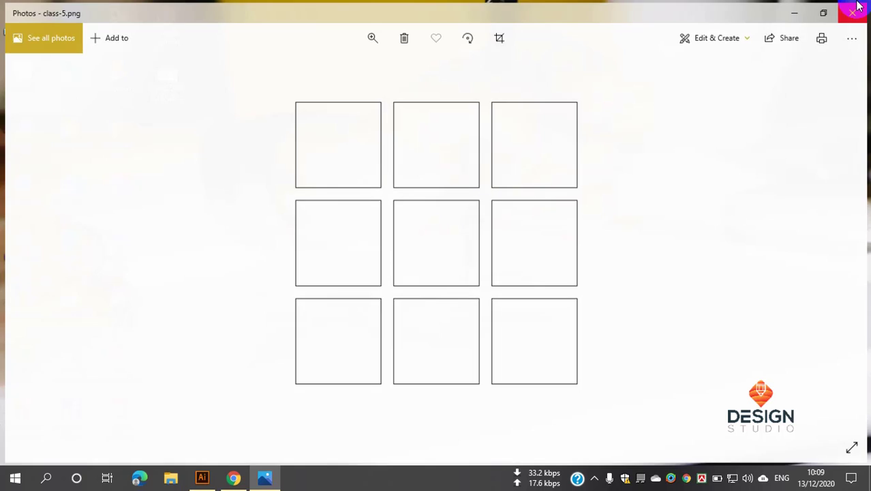
{"action": "left_click", "coordinate": [212, 480]}
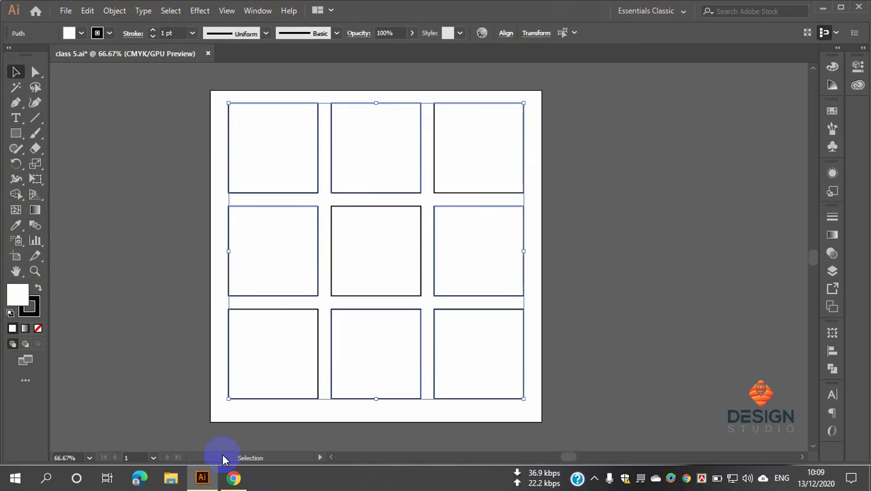
Set up a Save for Web (Legacy) export as JPEG with Maximum quality
{"action": "left_click", "coordinate": [69, 10]}
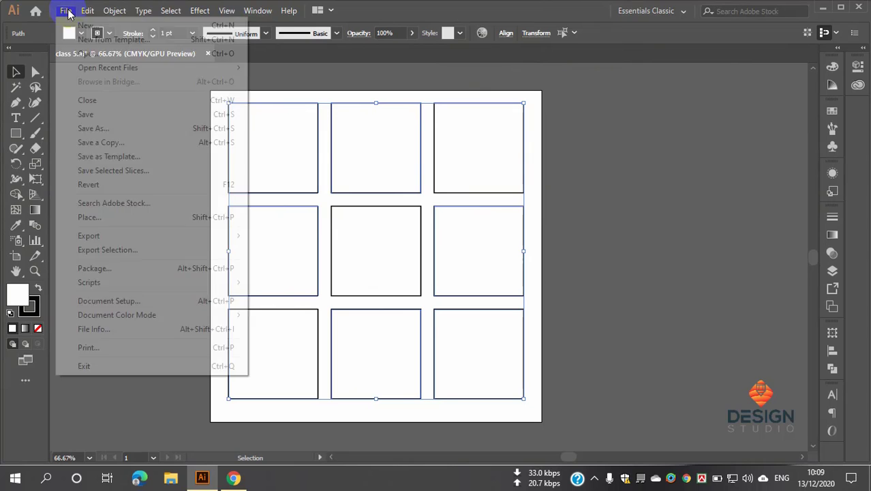
{"action": "mouse_move", "coordinate": [90, 233]}
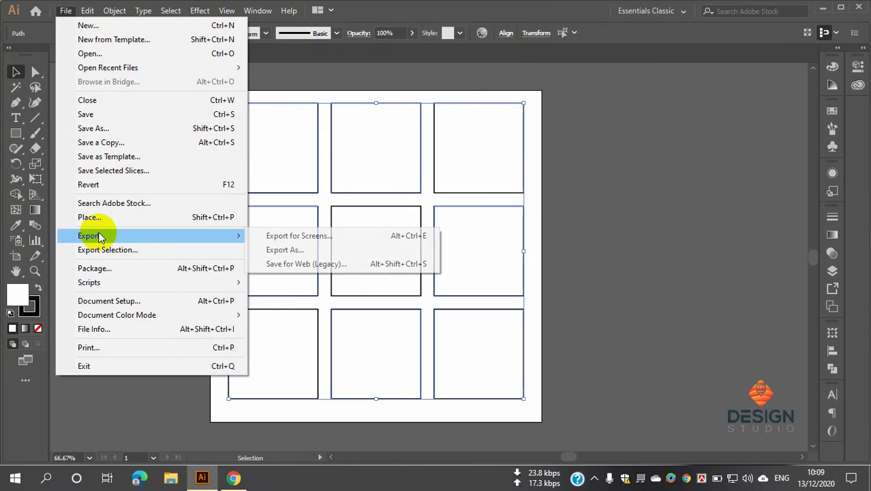
{"action": "left_click", "coordinate": [283, 265]}
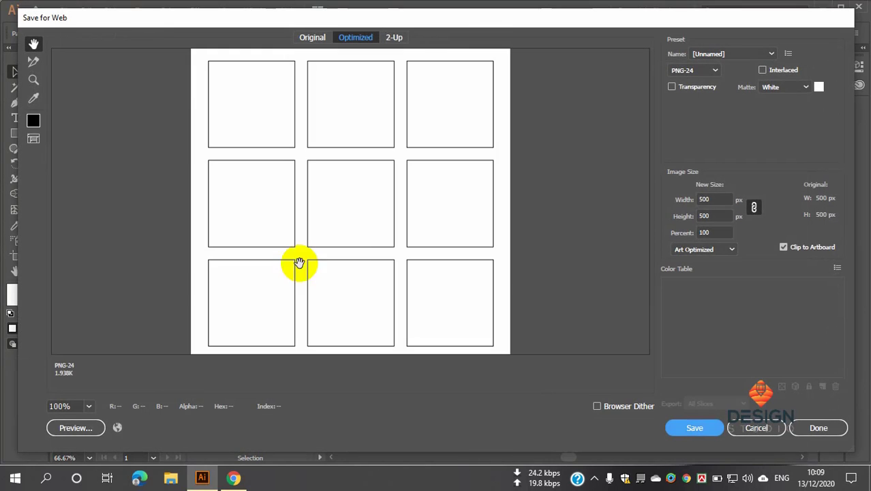
{"action": "left_click", "coordinate": [714, 71]}
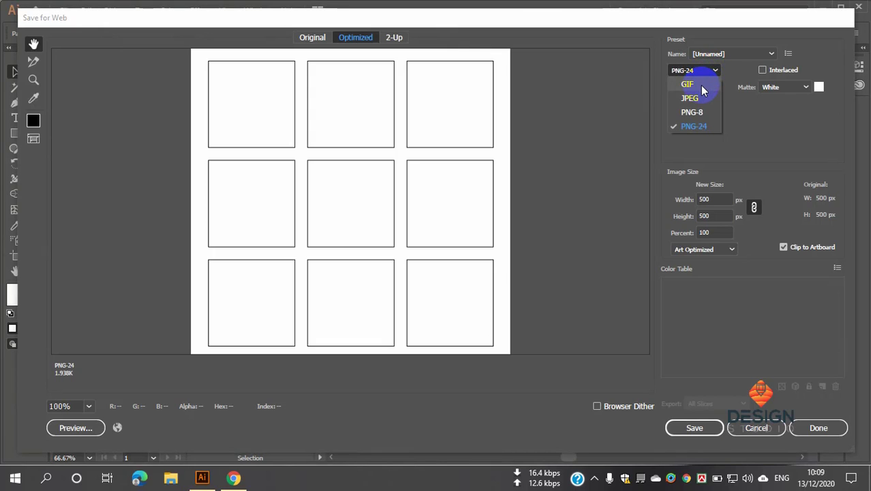
{"action": "left_click", "coordinate": [702, 99]}
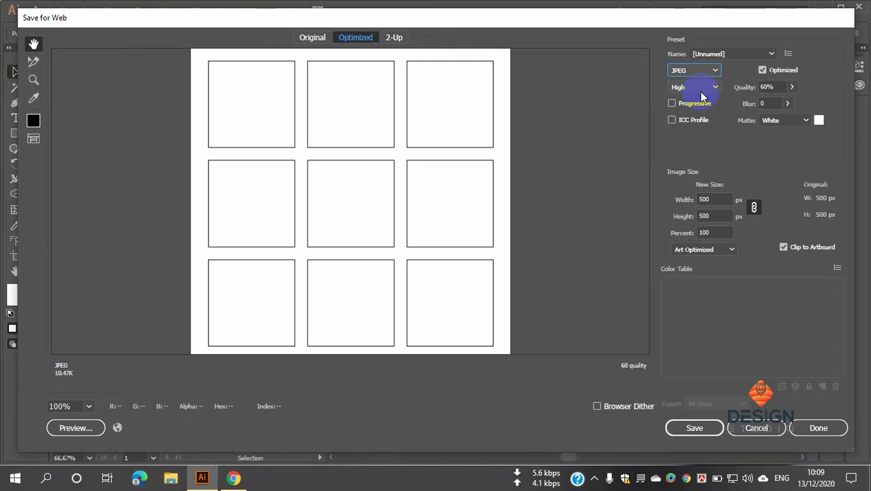
{"action": "left_click", "coordinate": [709, 89]}
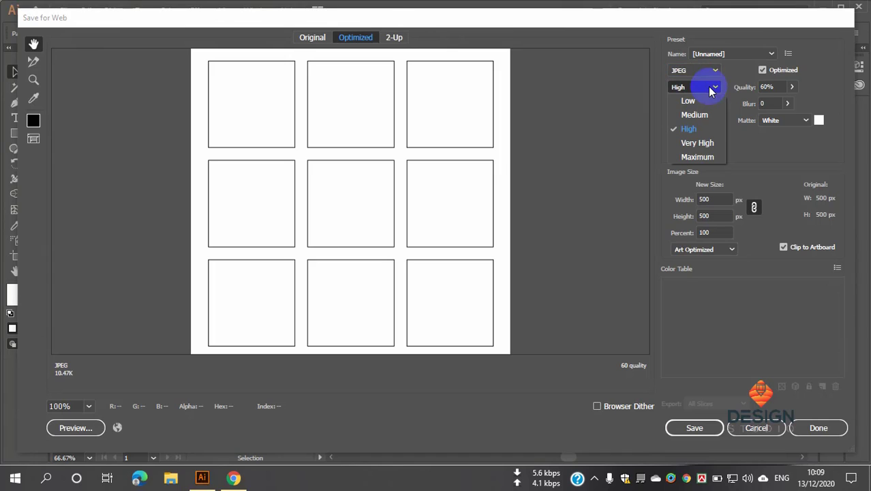
{"action": "left_click", "coordinate": [698, 157]}
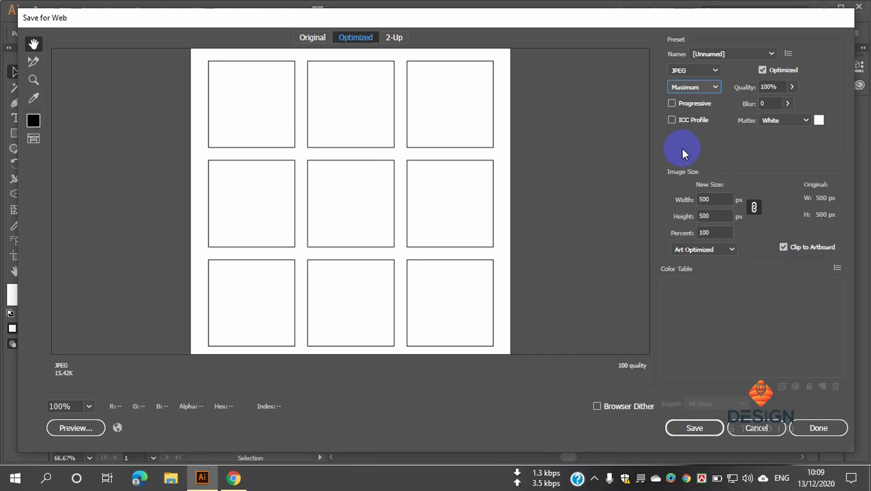
Review the save location and file name for the JPEG, and leave the export without saving
{"action": "left_click", "coordinate": [693, 428]}
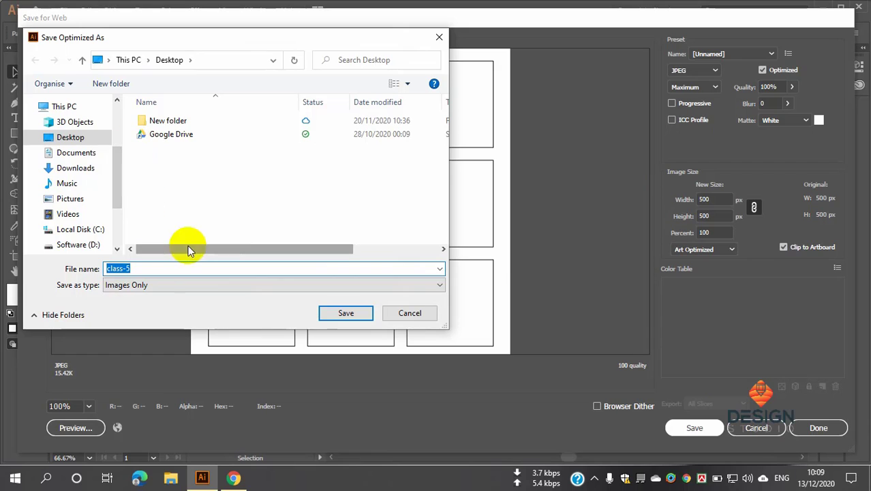
{"action": "left_click", "coordinate": [440, 35]}
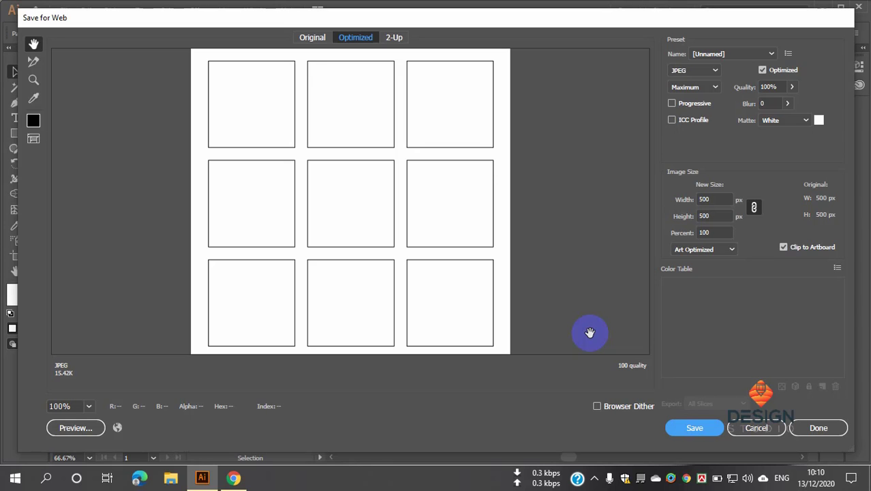
{"action": "key", "text": "Escape"}
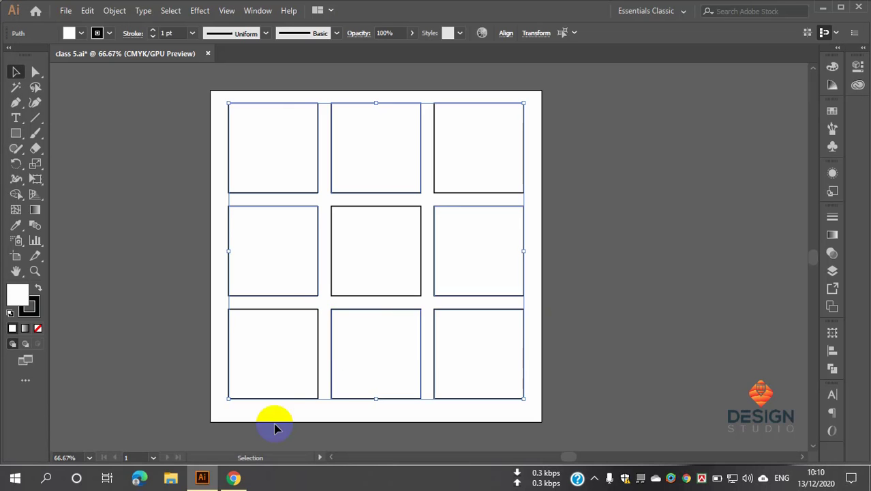
Switch to Chrome and bring up the Google Images results for "geometric logo"
{"action": "left_click", "coordinate": [234, 477]}
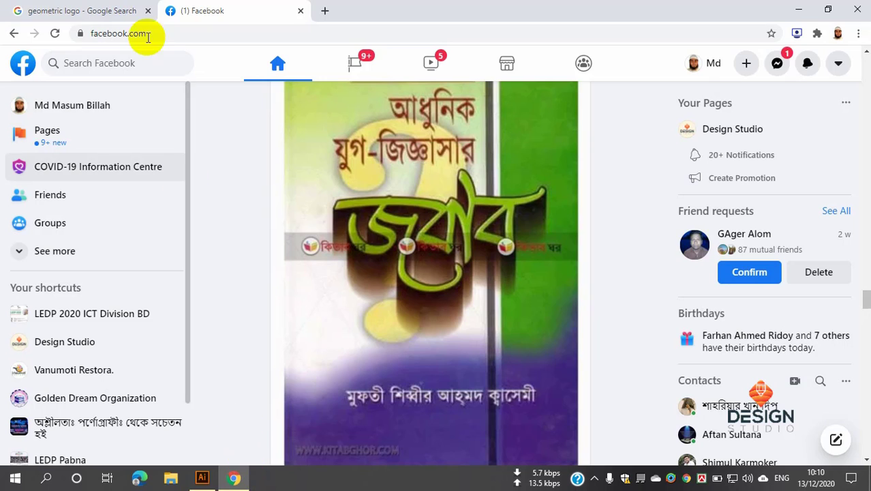
{"action": "left_click", "coordinate": [71, 8]}
{"action": "left_click", "coordinate": [116, 70]}
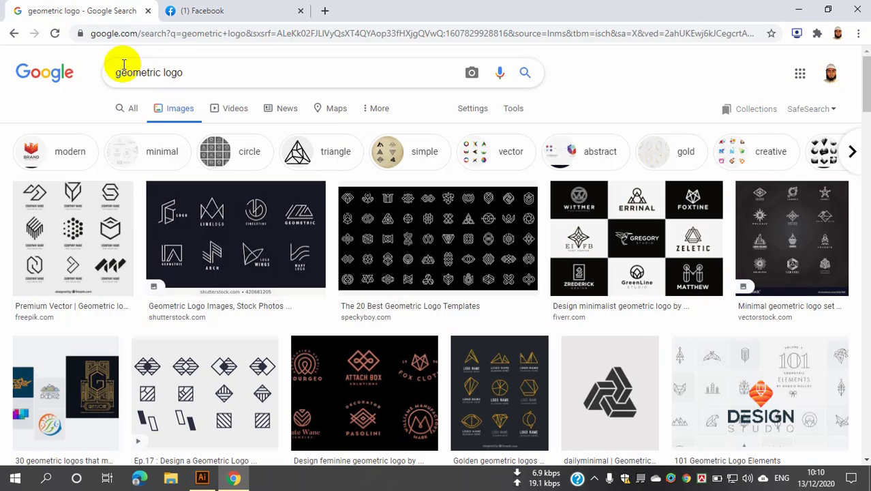
{"action": "left_click_drag", "start_coordinate": [194, 71], "coordinate": [69, 71]}
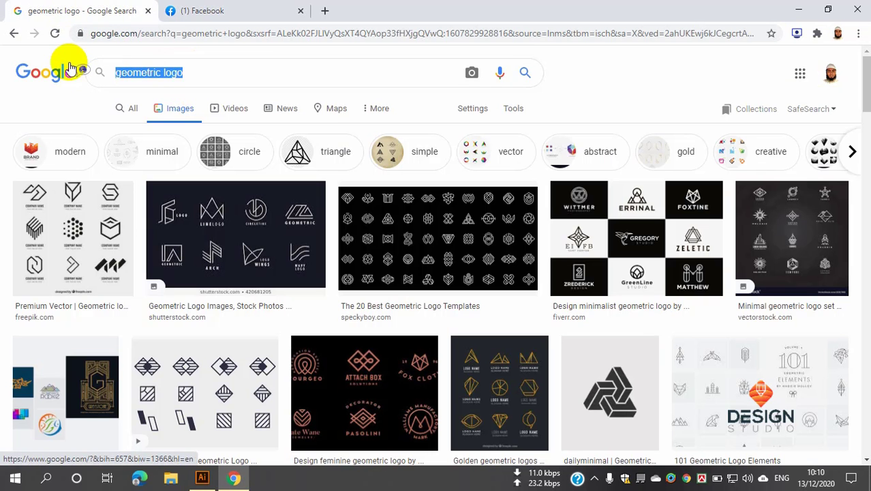
{"action": "left_click", "coordinate": [181, 76]}
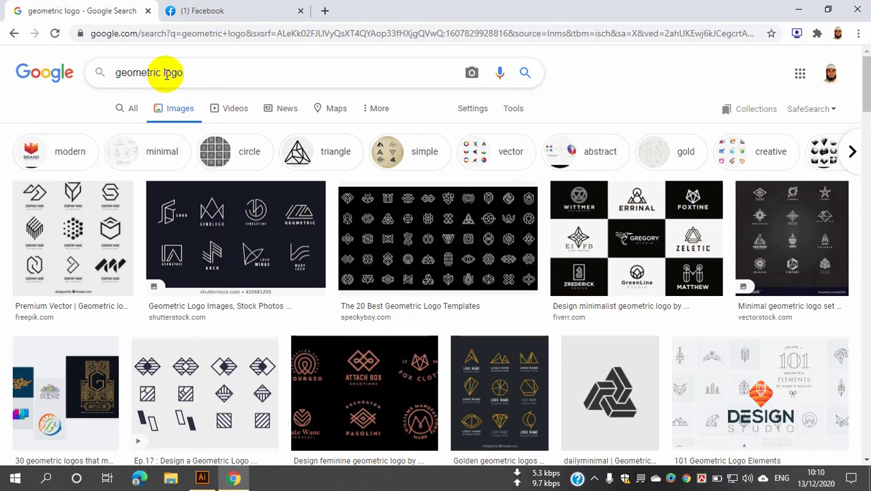
Open the preview of the Shutterstock geometric logo set with eight logos and copy the image
{"action": "scroll", "coordinate": [249, 227], "scroll_direction": "down", "scroll_amount": 1}
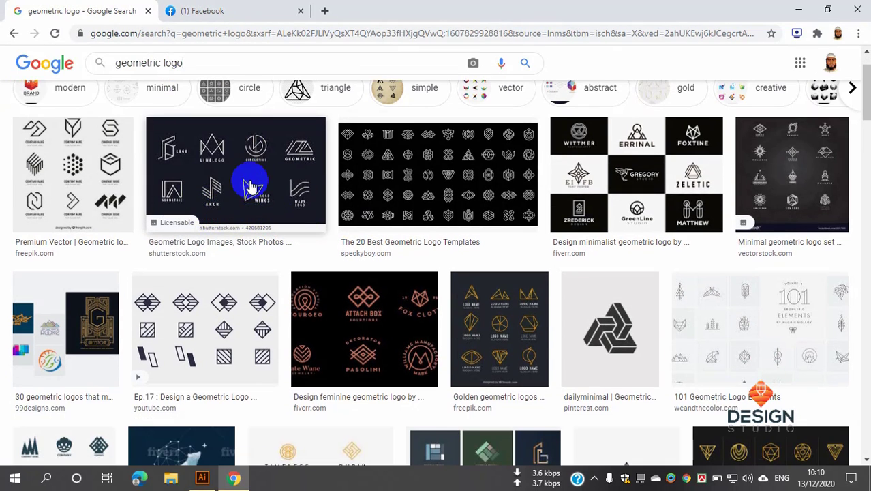
{"action": "left_click", "coordinate": [198, 178]}
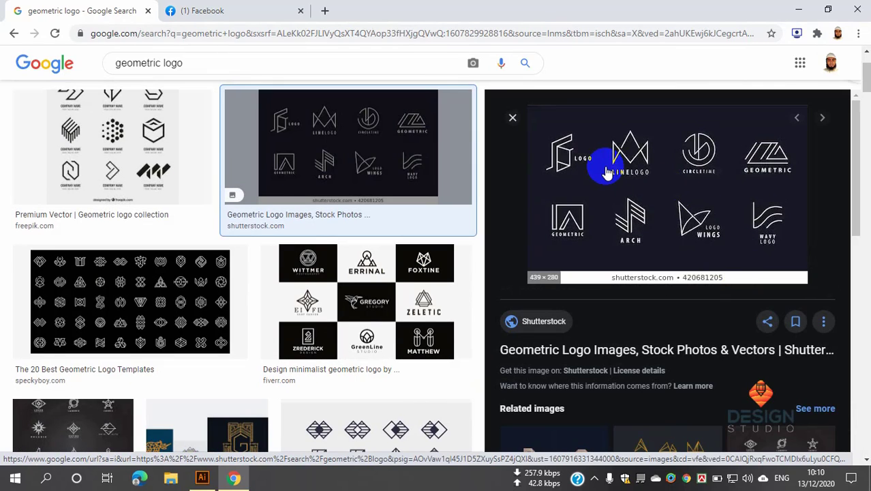
{"action": "right_click", "coordinate": [632, 153]}
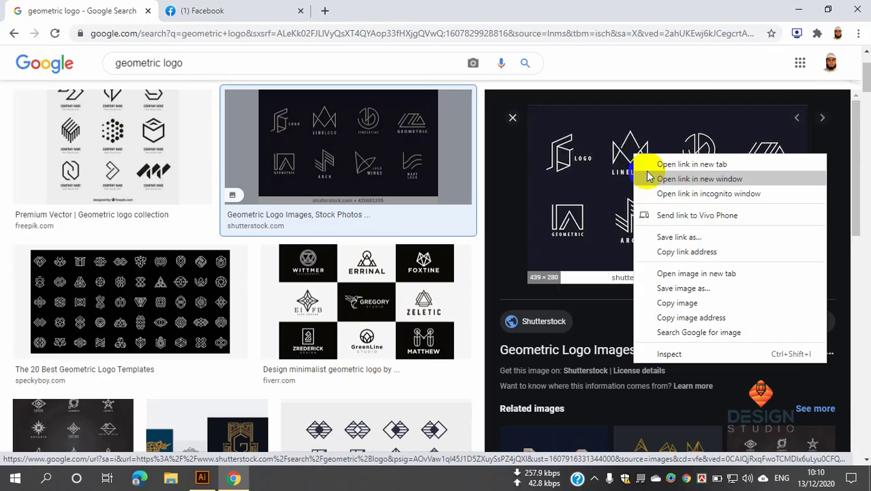
{"action": "left_click", "coordinate": [678, 307]}
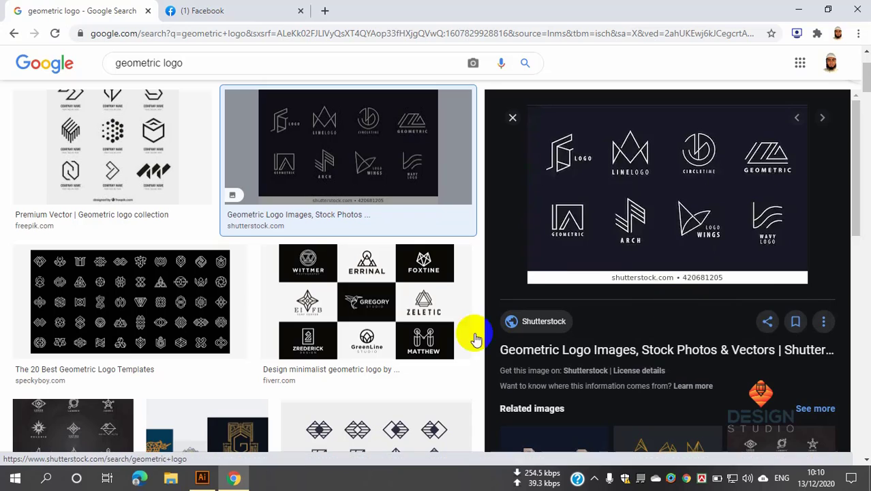
Return to Illustrator and delete all the squares from the artboard
{"action": "left_click", "coordinate": [202, 478]}
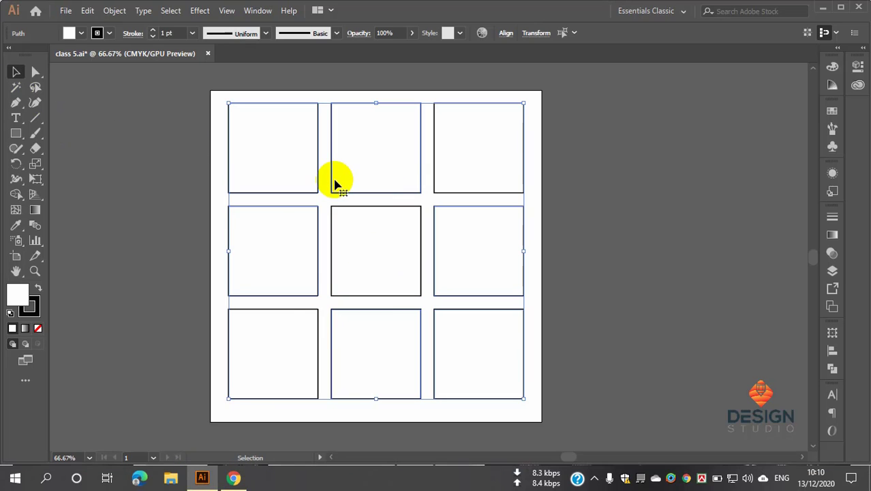
{"action": "key", "text": "Delete"}
{"action": "left_click_drag", "start_coordinate": [205, 96], "coordinate": [610, 401]}
{"action": "key", "text": "Delete"}
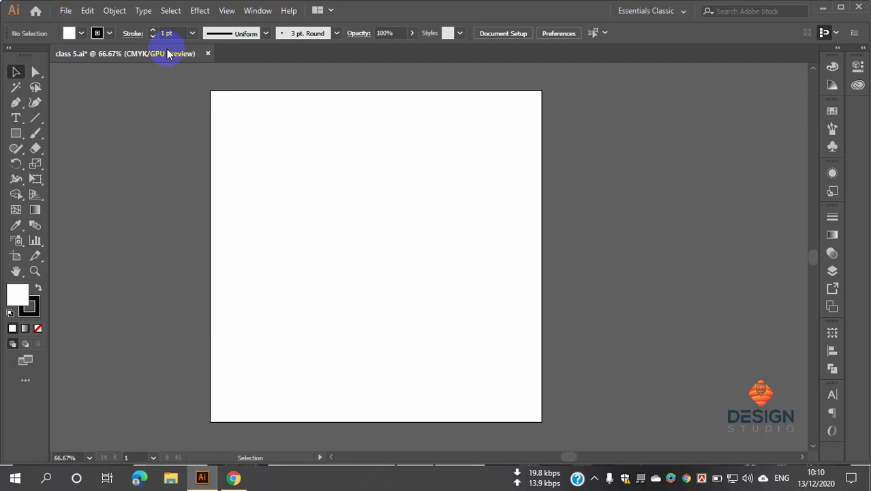
Paste the copied logo image and enlarge it from the artboard's upper-left corner to nearly the artboard's height
{"action": "left_click", "coordinate": [115, 12]}
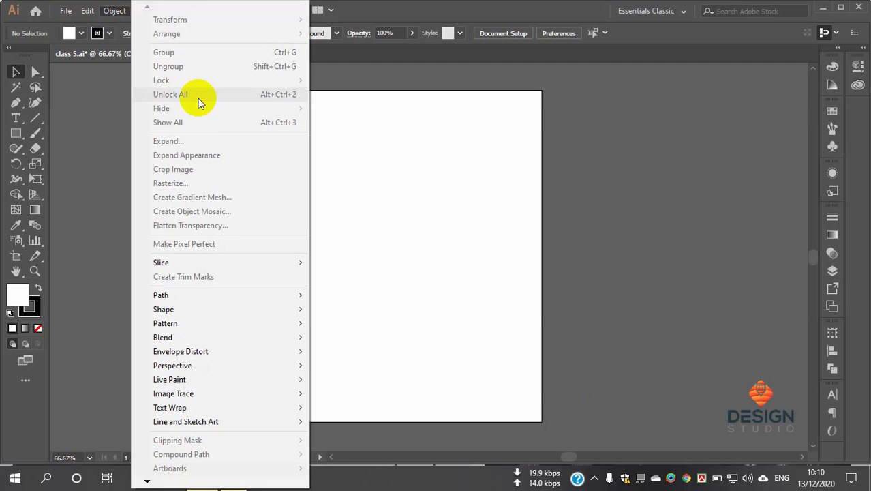
{"action": "left_click", "coordinate": [363, 179]}
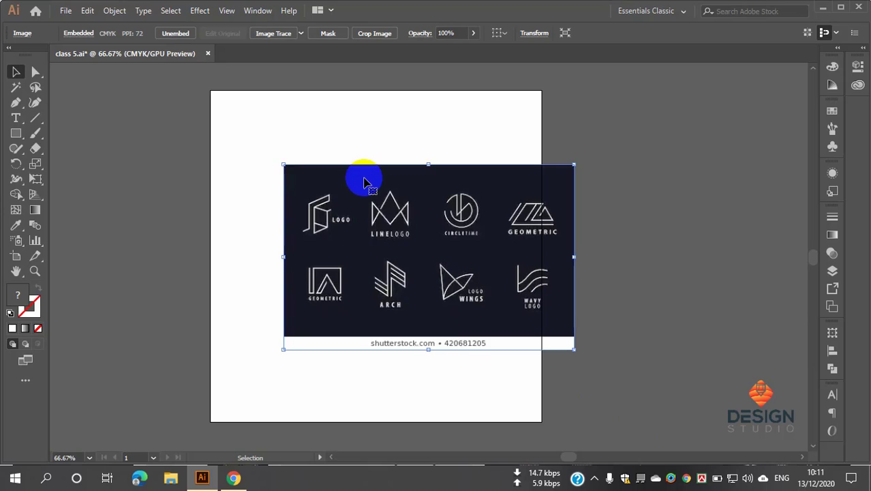
{"action": "left_click_drag", "start_coordinate": [424, 238], "coordinate": [357, 169]}
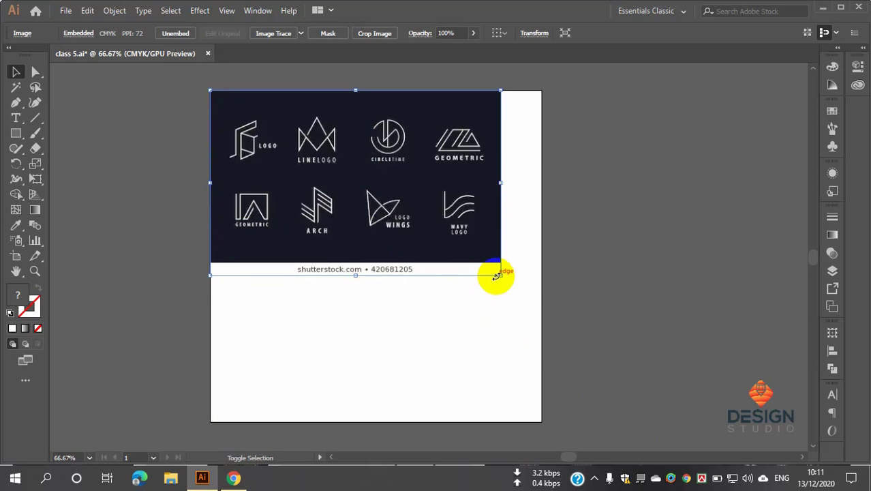
{"action": "left_click_drag", "start_coordinate": [500, 274], "coordinate": [703, 404]}
{"action": "left_click_drag", "start_coordinate": [434, 228], "coordinate": [442, 247]}
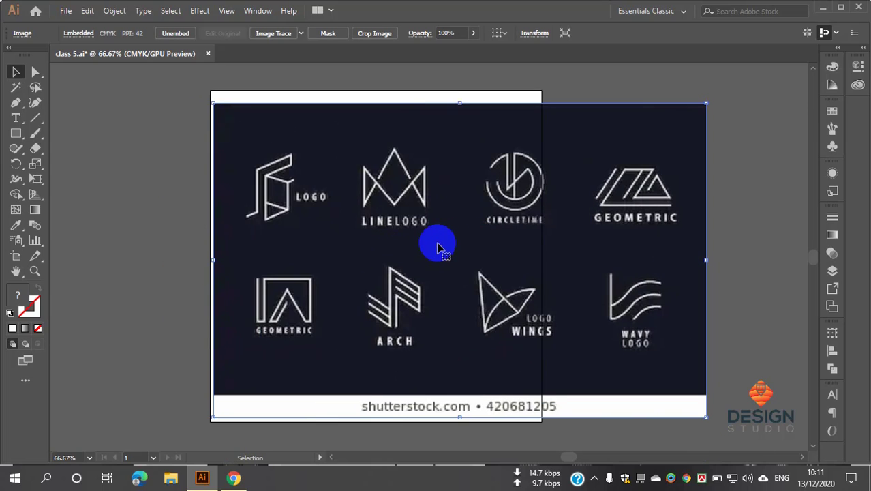
Shift the logo image slightly left on the artboard and lock it in place
{"action": "left_click_drag", "start_coordinate": [375, 189], "coordinate": [368, 202]}
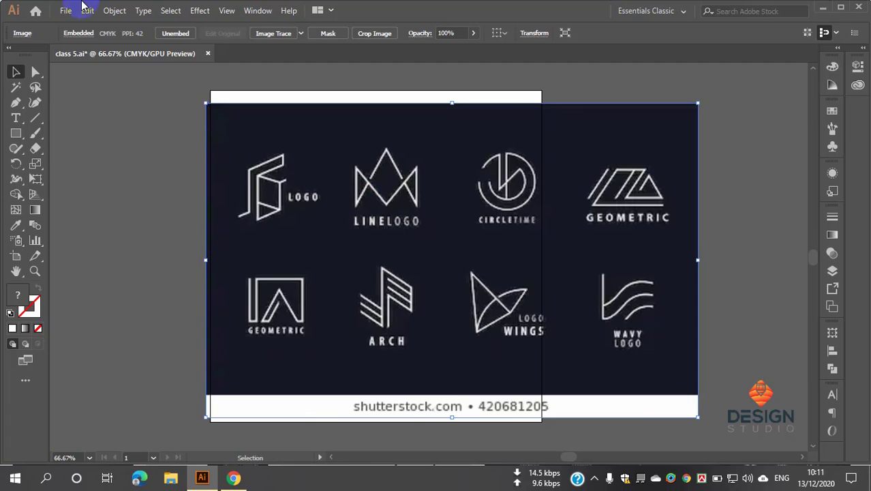
{"action": "left_click", "coordinate": [115, 10]}
{"action": "mouse_move", "coordinate": [161, 82]}
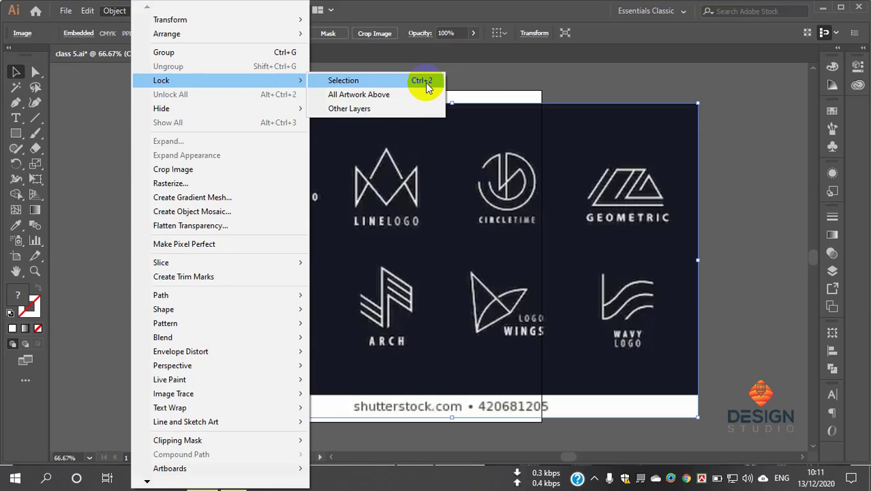
{"action": "left_click", "coordinate": [414, 79]}
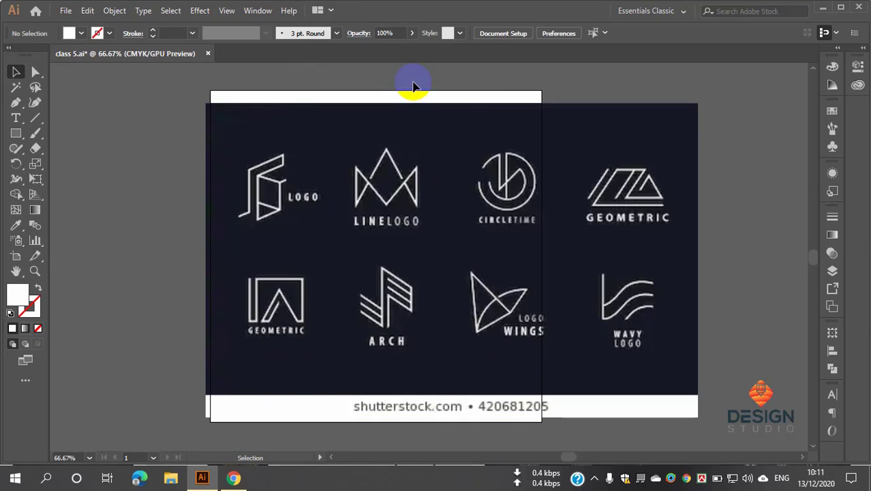
{"action": "left_click", "coordinate": [468, 214]}
Trace the crown-shaped LINELOGO mark as a closed Pen tool path, swapping fill and stroke for a white outline without fill
{"action": "left_click", "coordinate": [17, 102]}
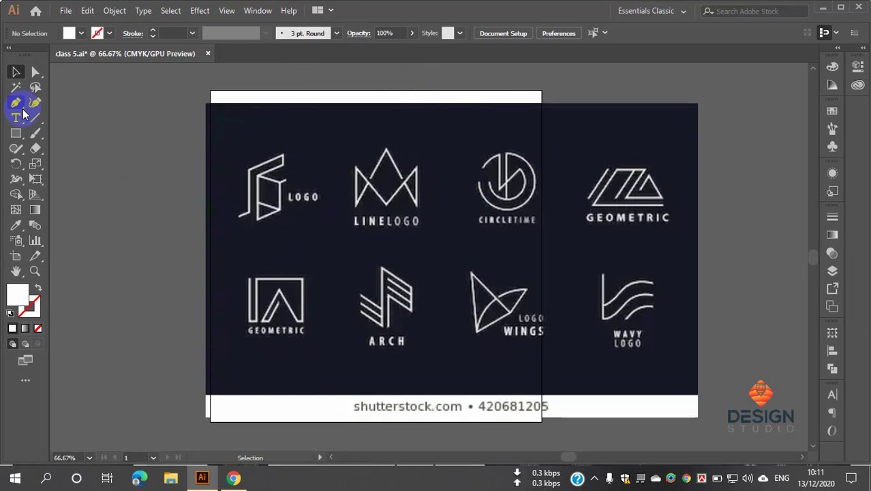
{"action": "scroll", "coordinate": [407, 269], "scroll_direction": "up", "scroll_amount": 1}
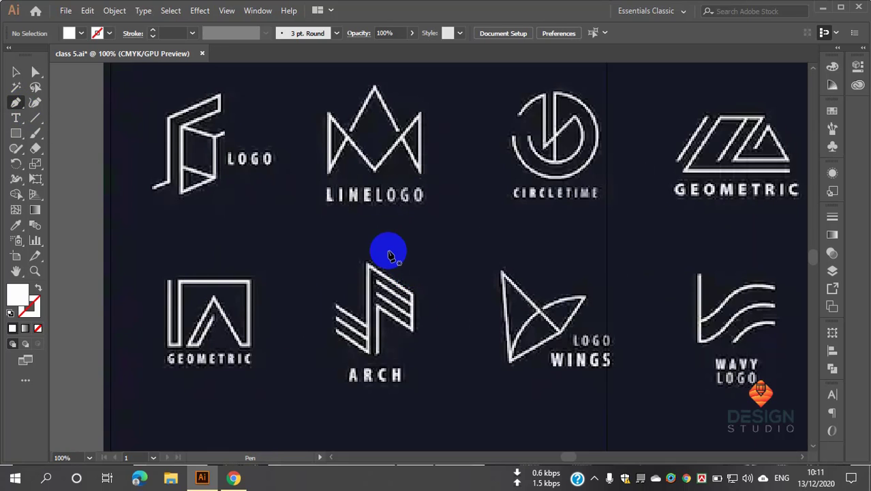
{"action": "scroll", "coordinate": [368, 235], "scroll_direction": "up", "scroll_amount": 1}
{"action": "left_click", "coordinate": [329, 217]}
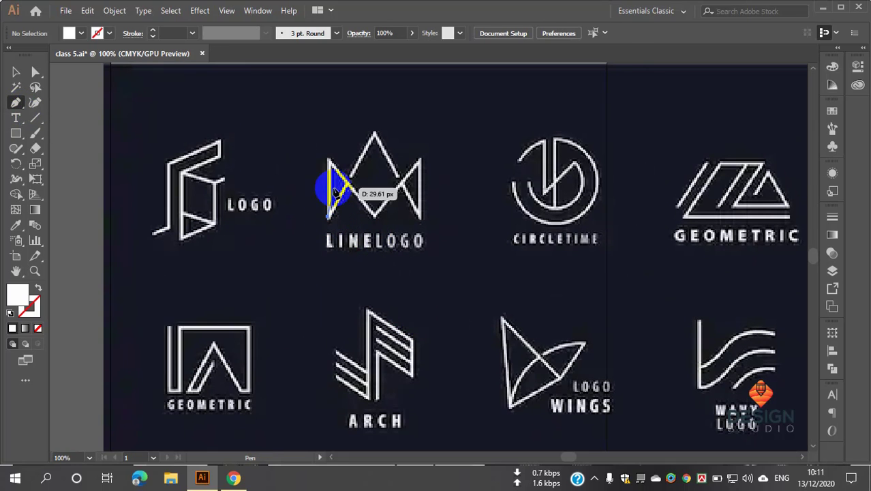
{"action": "left_click", "coordinate": [329, 161]}
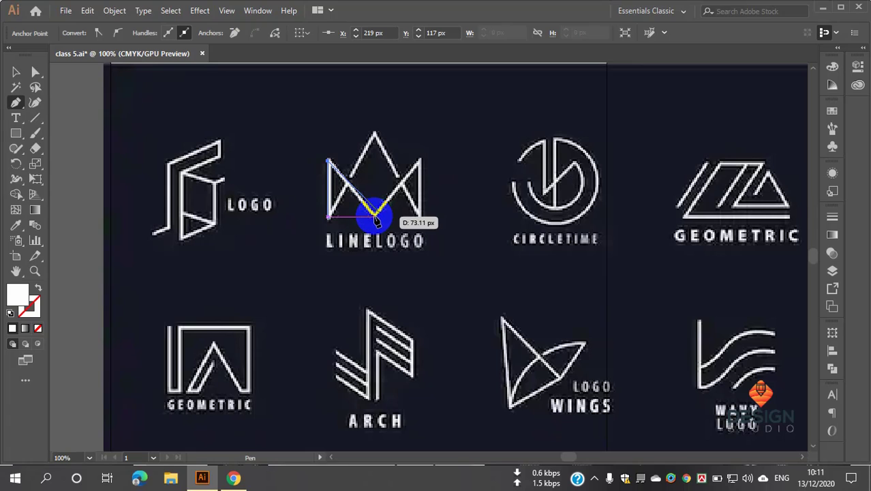
{"action": "left_click", "coordinate": [374, 216]}
{"action": "left_click", "coordinate": [421, 163]}
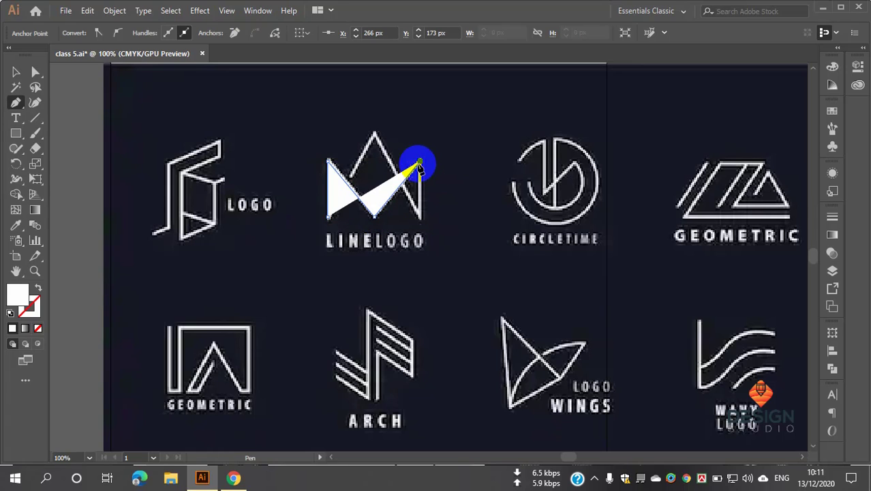
{"action": "left_click", "coordinate": [39, 288]}
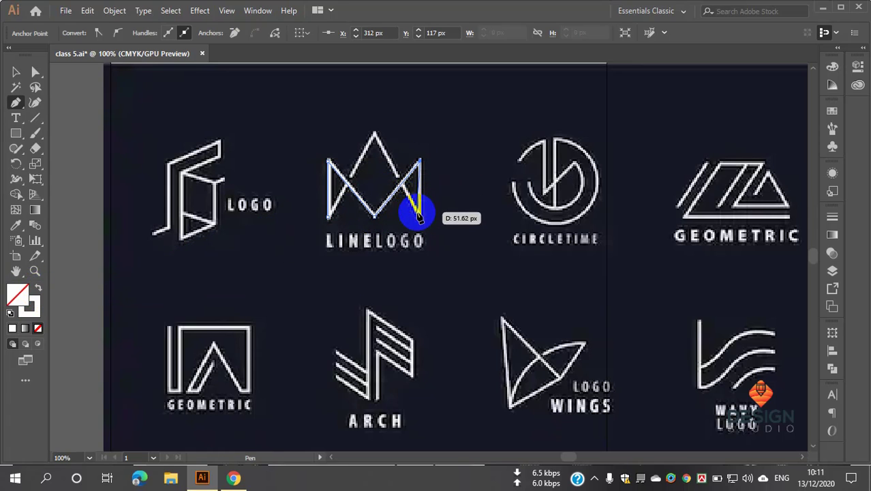
{"action": "left_click", "coordinate": [421, 218]}
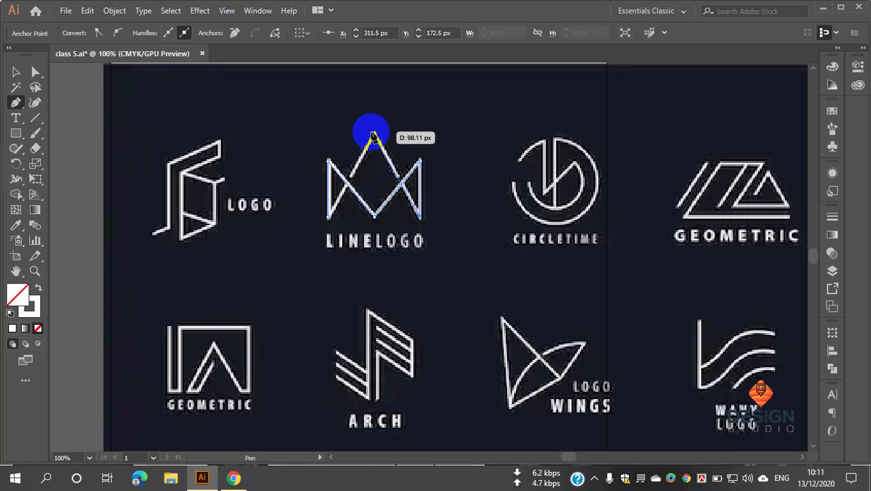
{"action": "left_click", "coordinate": [373, 133]}
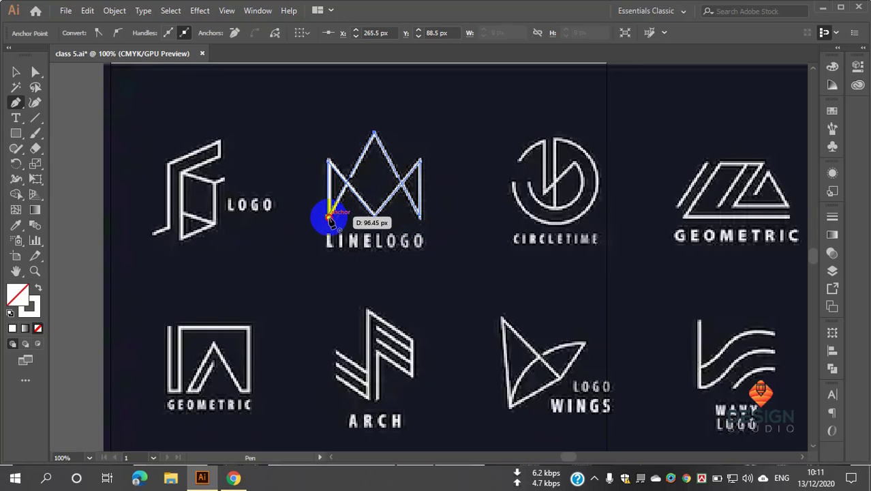
{"action": "left_click", "coordinate": [329, 218]}
{"action": "left_click", "coordinate": [16, 71]}
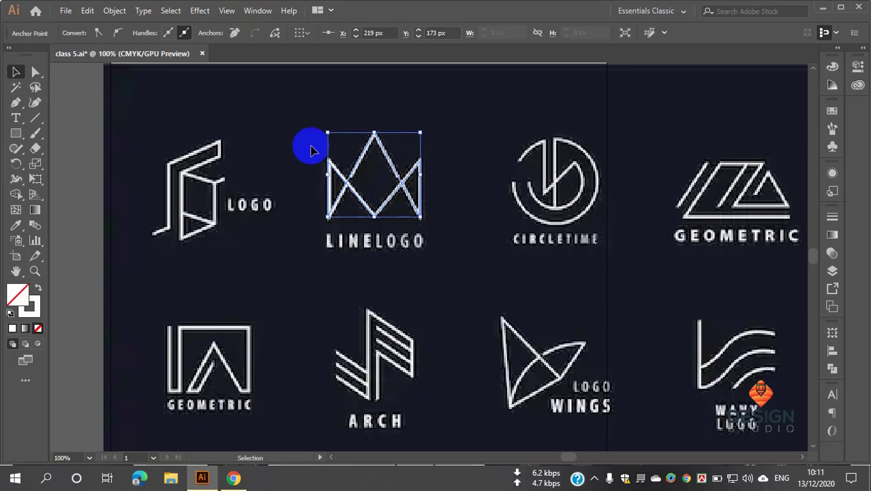
Unlock the reference logo image, move it aside to the right and delete it
{"action": "scroll", "coordinate": [358, 163], "scroll_direction": "down", "scroll_amount": 2}
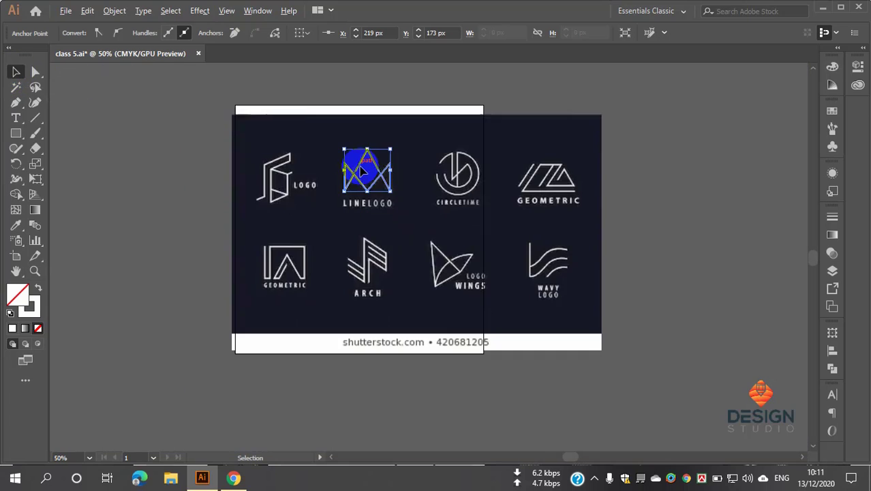
{"action": "left_click", "coordinate": [110, 10]}
{"action": "left_click", "coordinate": [167, 89]}
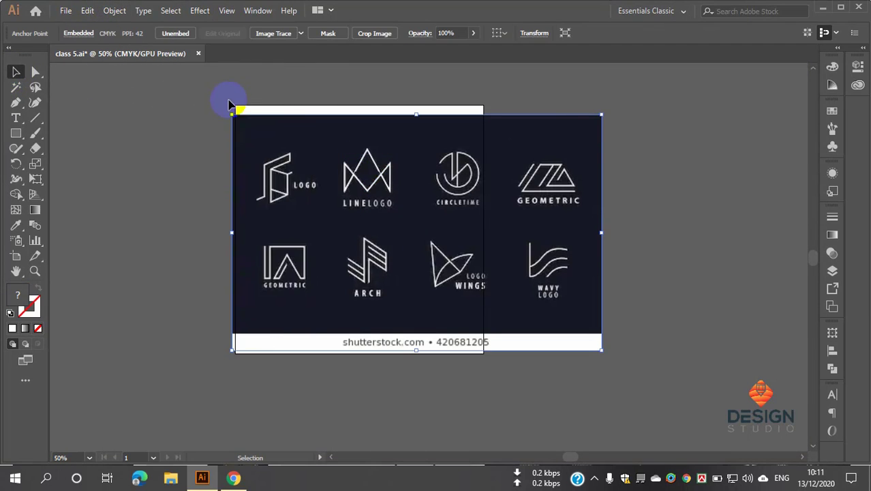
{"action": "left_click_drag", "start_coordinate": [500, 164], "coordinate": [632, 175]}
{"action": "left_click_drag", "start_coordinate": [444, 198], "coordinate": [537, 197]}
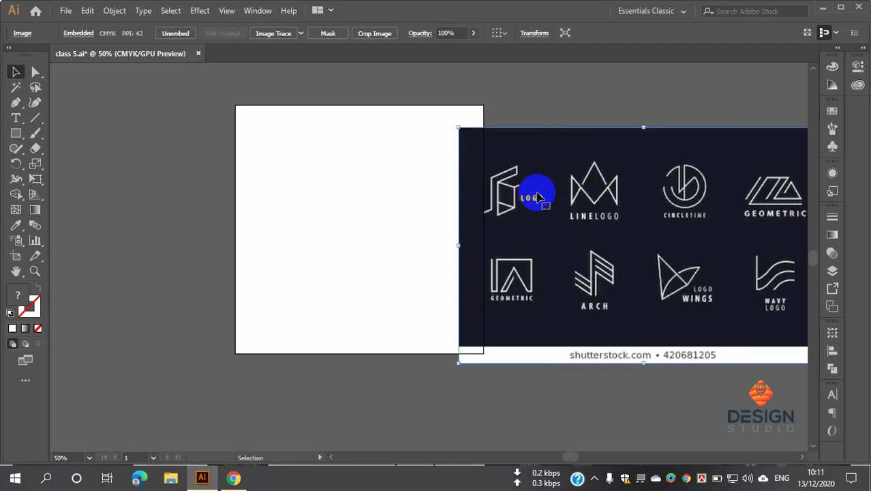
{"action": "key", "text": "Delete"}
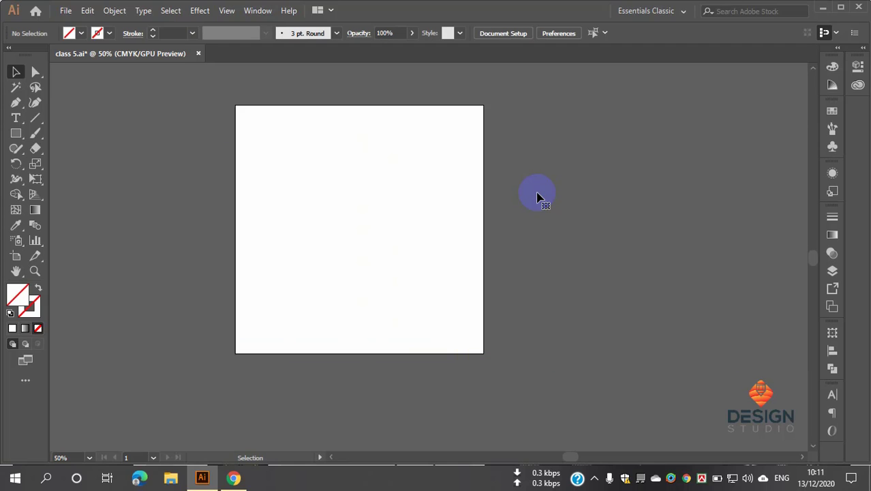
Select the traced crown path on the empty artboard and set its stroke colour to black
{"action": "left_click_drag", "start_coordinate": [290, 113], "coordinate": [624, 192]}
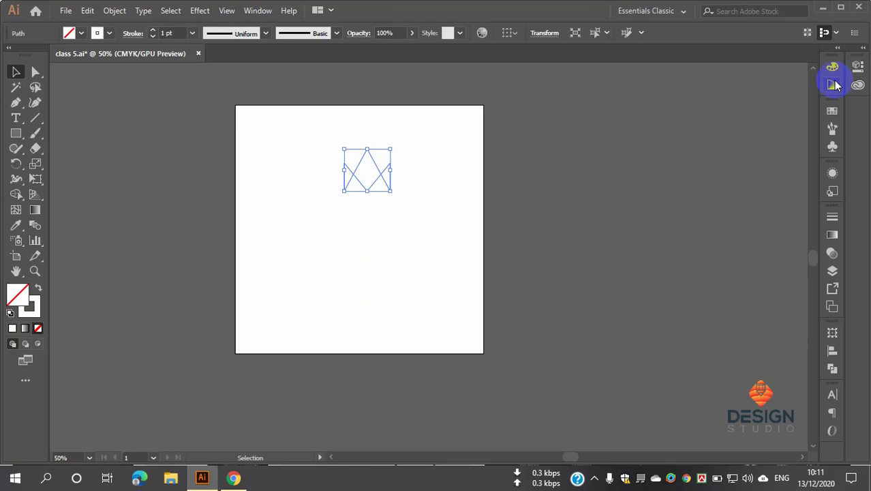
{"action": "left_click", "coordinate": [108, 34]}
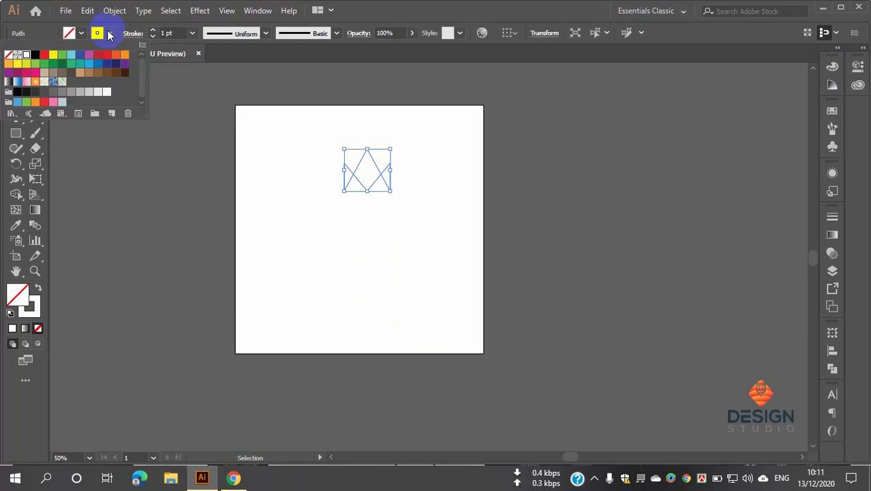
{"action": "left_click", "coordinate": [36, 54]}
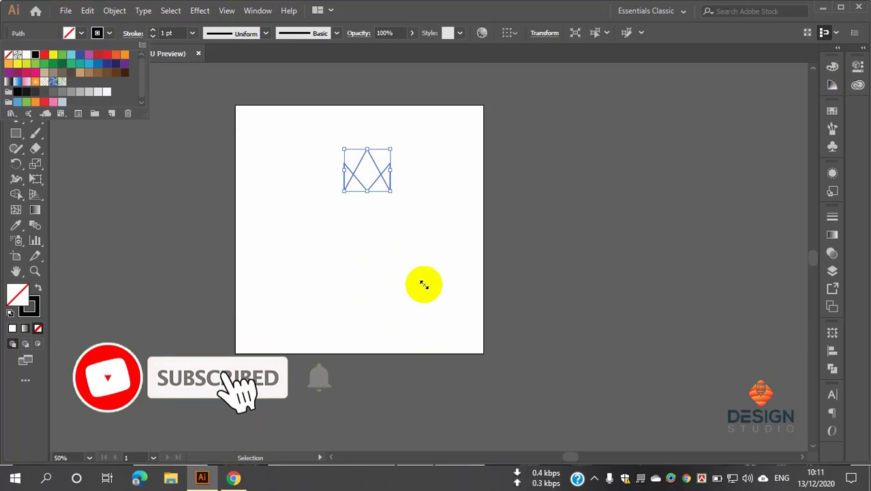
{"action": "left_click", "coordinate": [425, 285]}
{"action": "left_click", "coordinate": [540, 189]}
Move the traced crown outline down and slightly left towards the middle of the artboard and deselect it
{"action": "scroll", "coordinate": [367, 164], "scroll_direction": "up", "scroll_amount": 5}
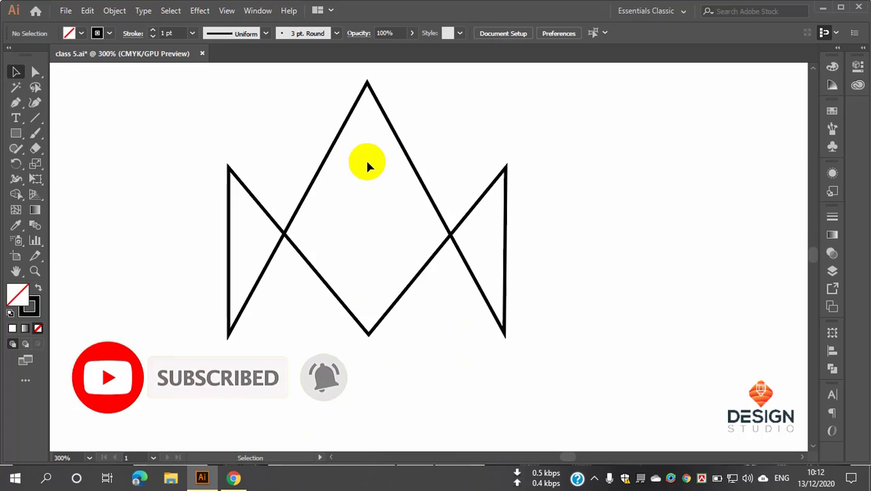
{"action": "scroll", "coordinate": [368, 164], "scroll_direction": "down", "scroll_amount": 3}
{"action": "left_click_drag", "start_coordinate": [384, 199], "coordinate": [378, 254]}
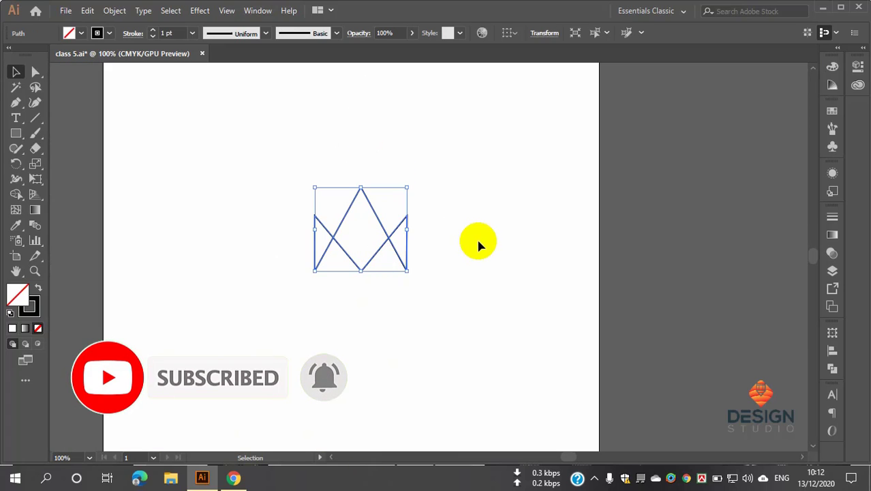
{"action": "left_click", "coordinate": [478, 243]}
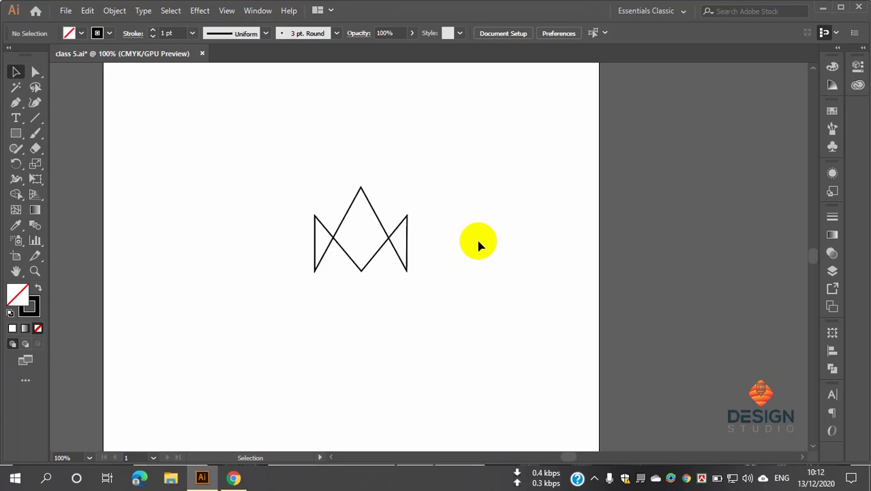